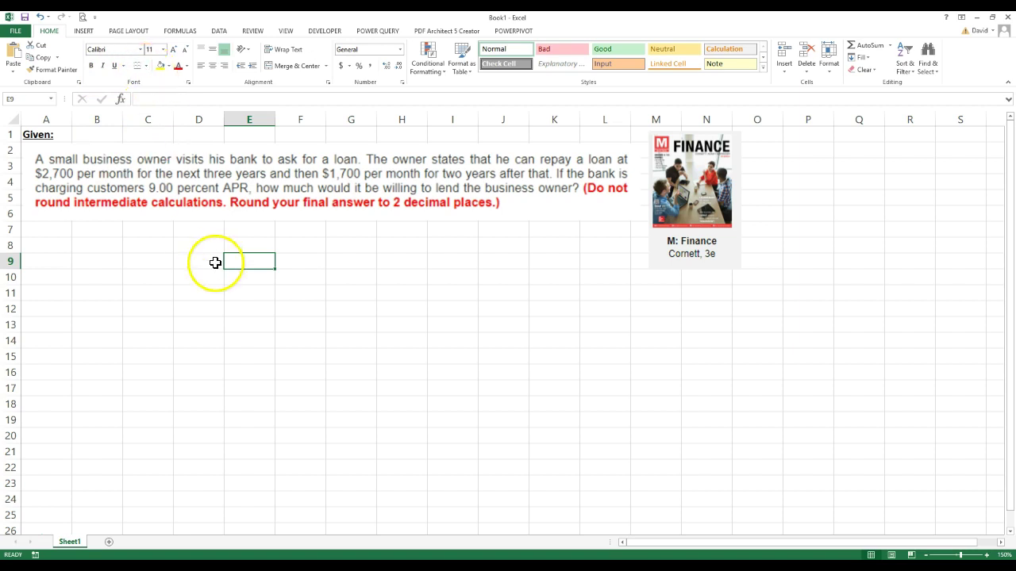
- Draw a cash-flow timeline with a thicker solid border: vertical line right of A9:A11, horizontal lines under B11:C11 and E11, and vertical ticks through rows 12–13
left_click(146, 66)
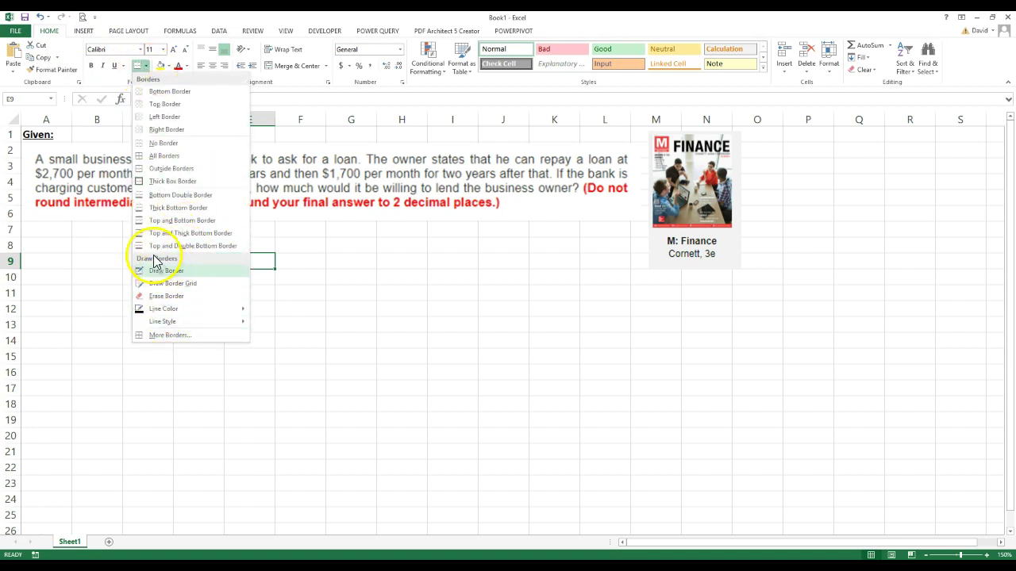
mouse_move(164, 322)
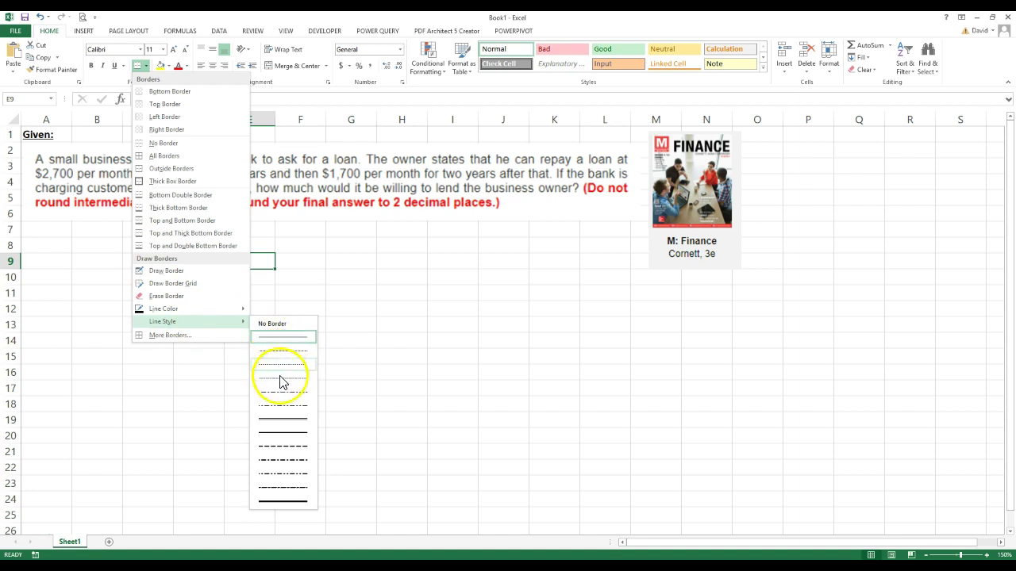
left_click(278, 434)
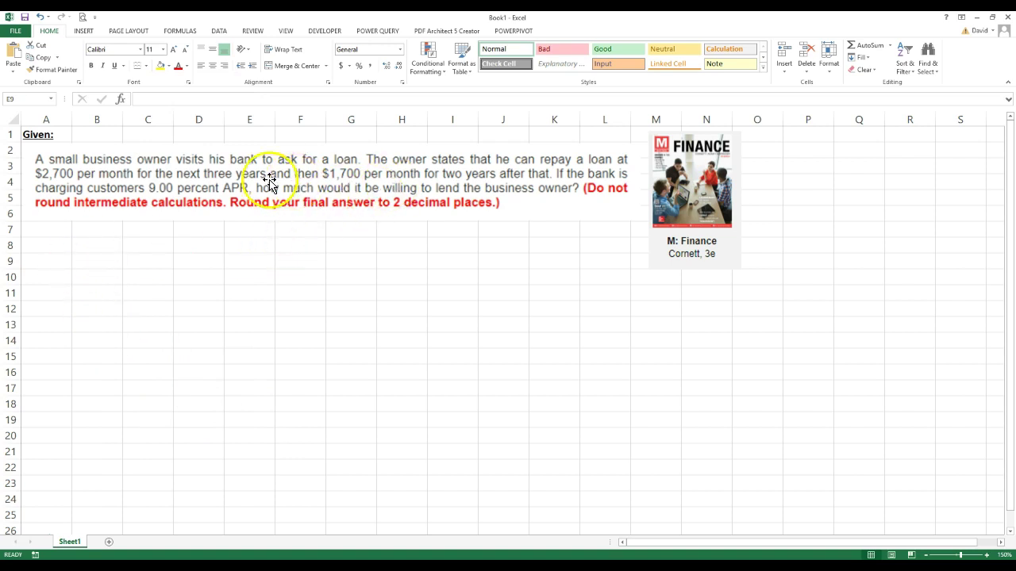
left_click(73, 292)
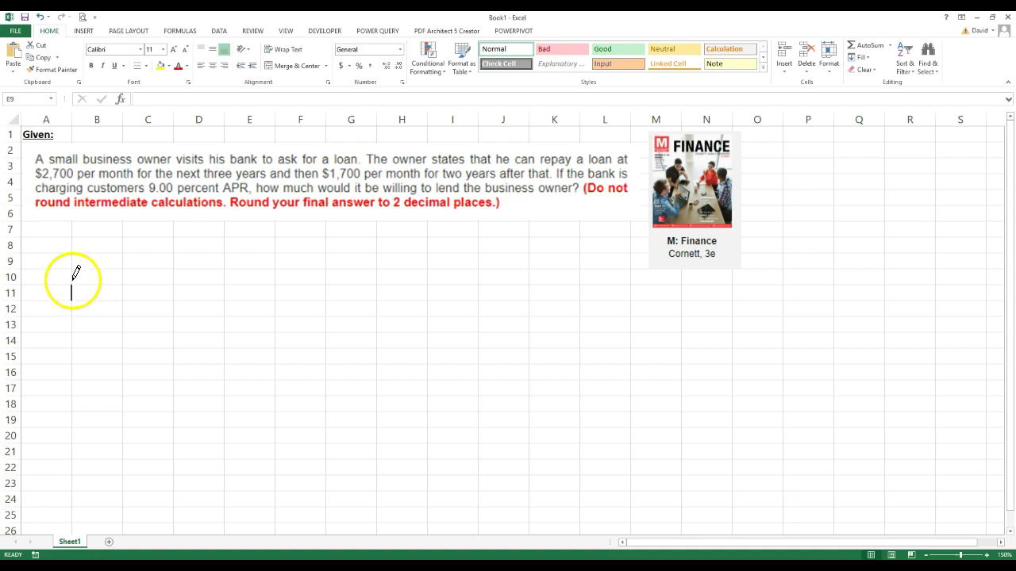
left_click(72, 262)
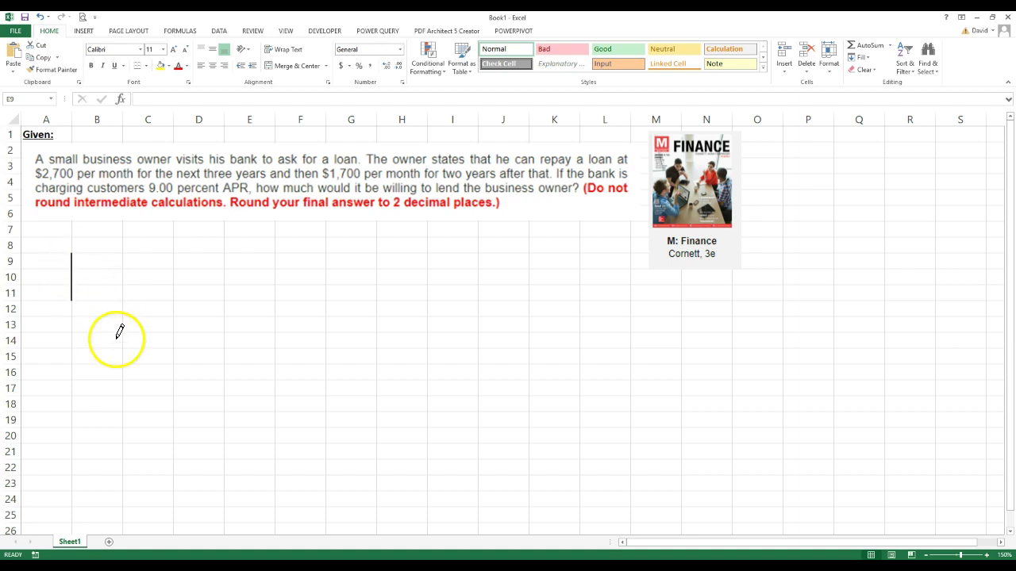
left_click(92, 299)
mouse_move(93, 300)
left_mouse_down()
mouse_move(123, 310)
mouse_move(137, 297)
mouse_move(159, 300)
mouse_move(177, 305)
mouse_move(129, 317)
mouse_move(176, 319)
mouse_move(223, 297)
mouse_move(177, 290)
mouse_move(236, 297)
mouse_move(227, 323)
mouse_move(277, 301)
mouse_move(295, 335)
left_mouse_up()
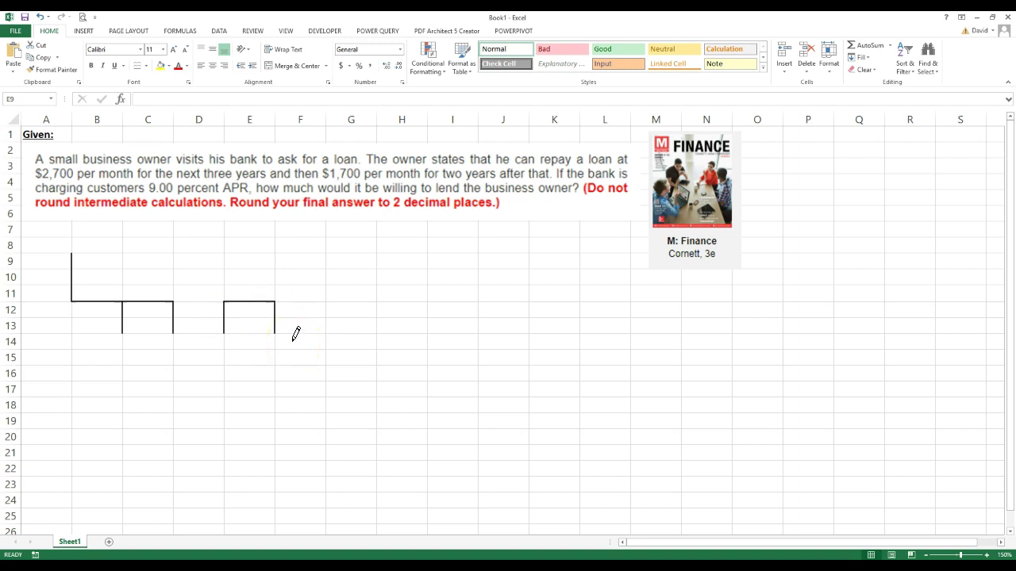
key("Escape")
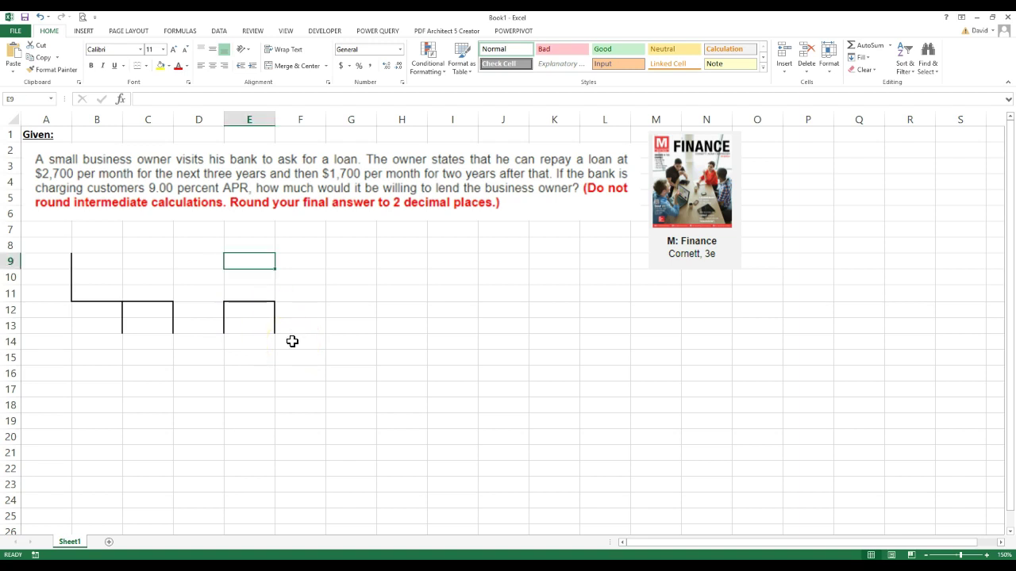
- Enter the label "PV = ?" in cell A9 beside the start of the timeline
left_click(41, 268)
type("Pv")
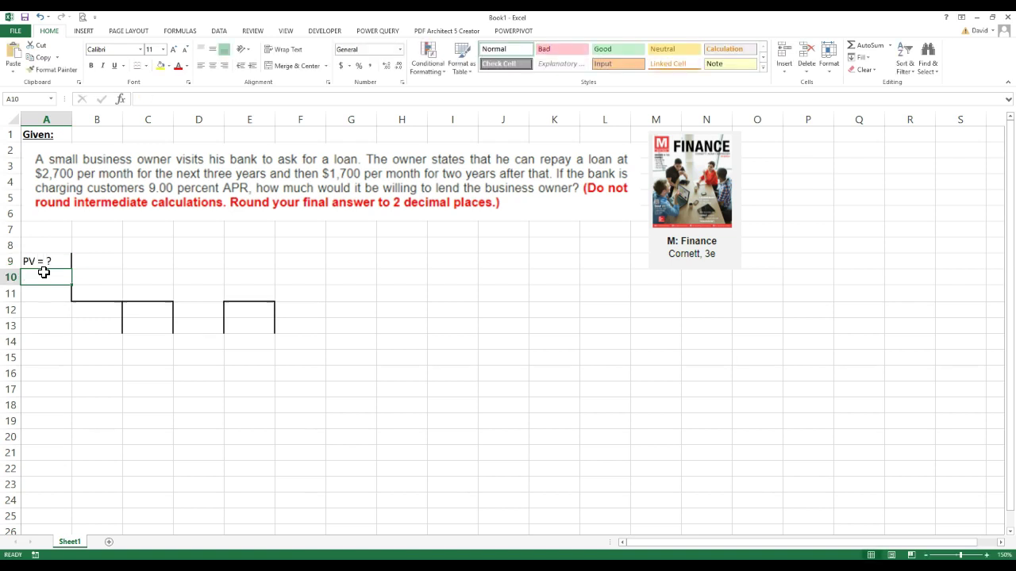
left_click(82, 356)
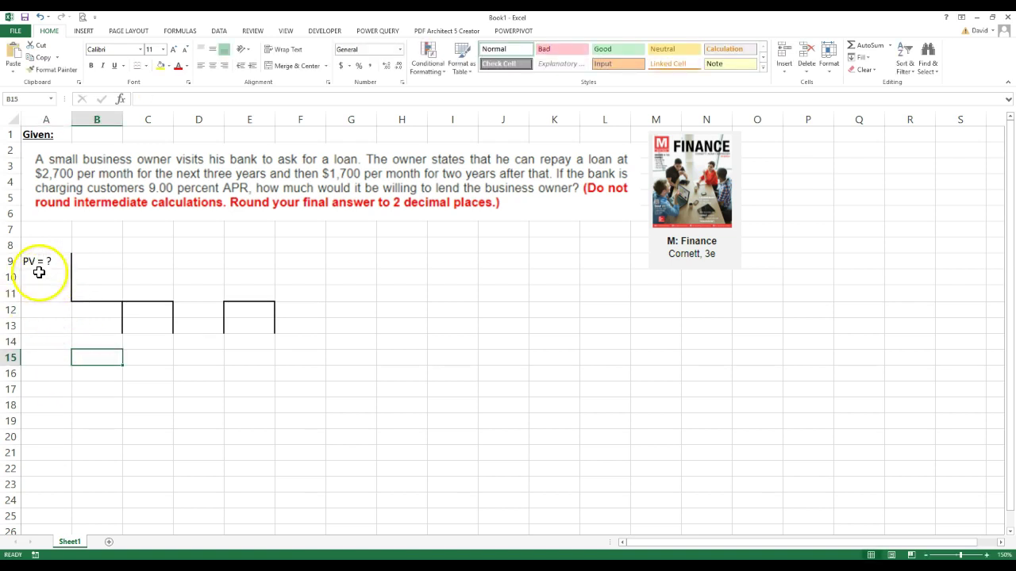
- Enter the interest rate above the timeline, with r in C9, 9% in D9 and APR in E9
left_click(143, 261)
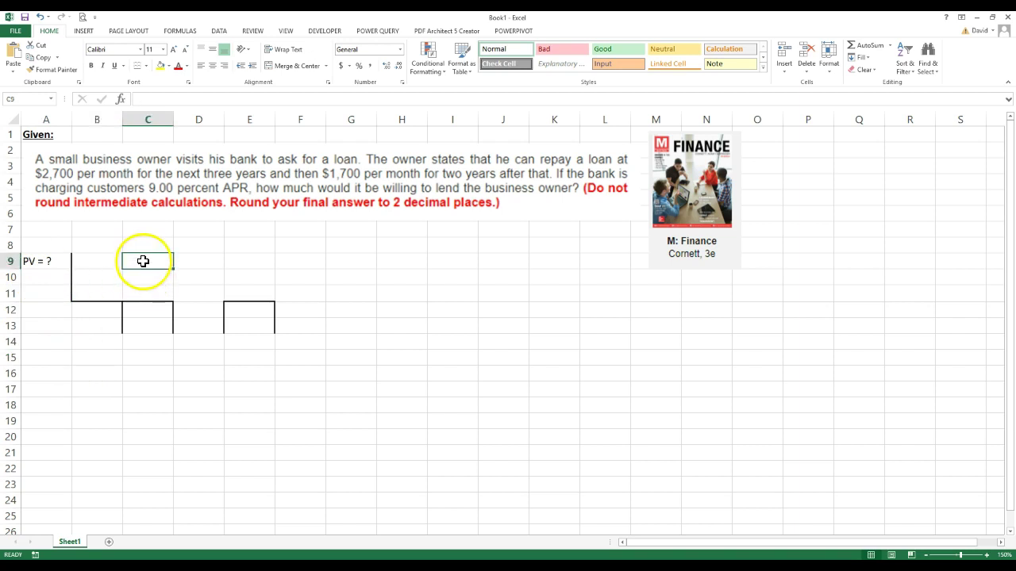
type("r")
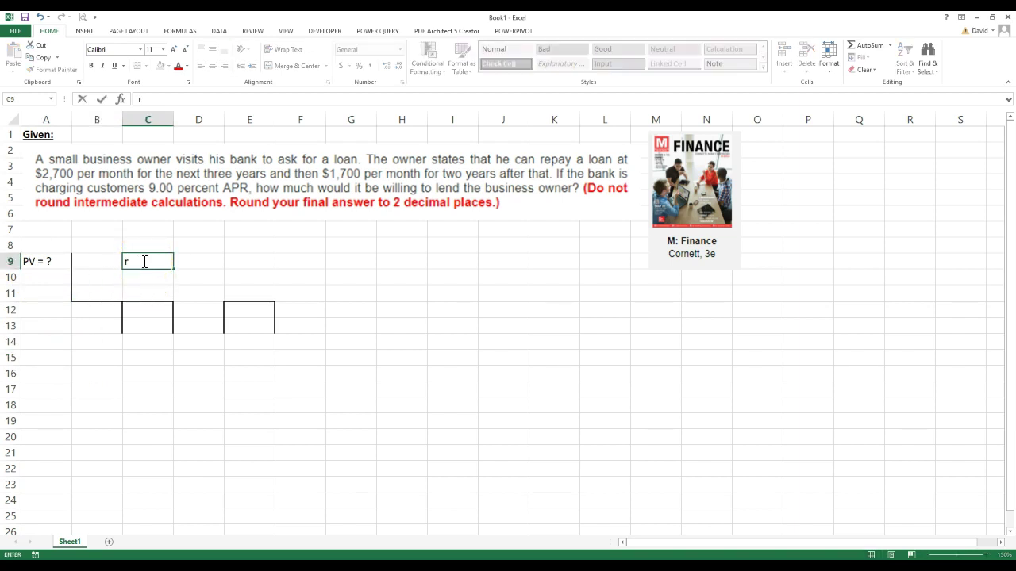
key("Tab")
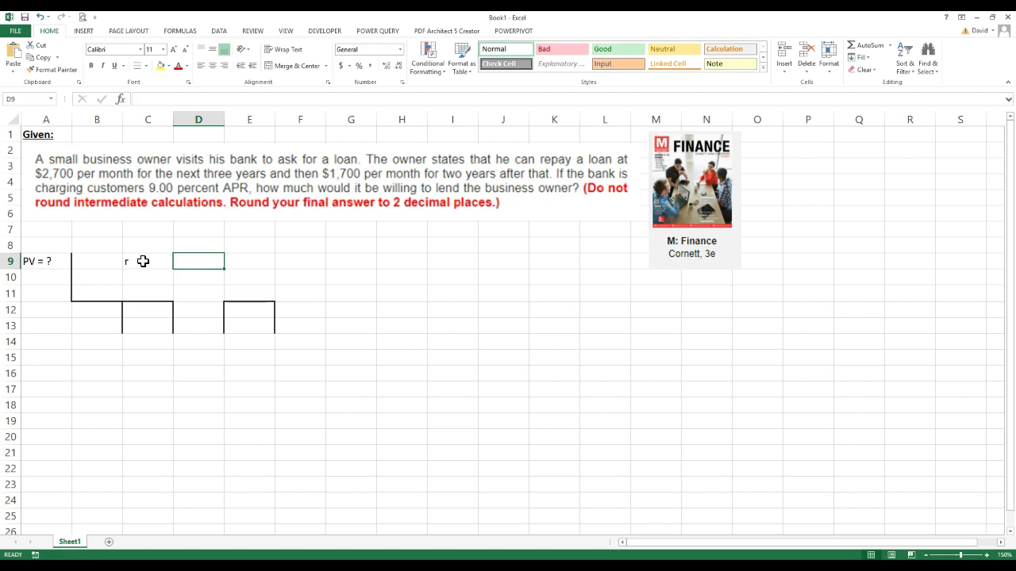
type("6")
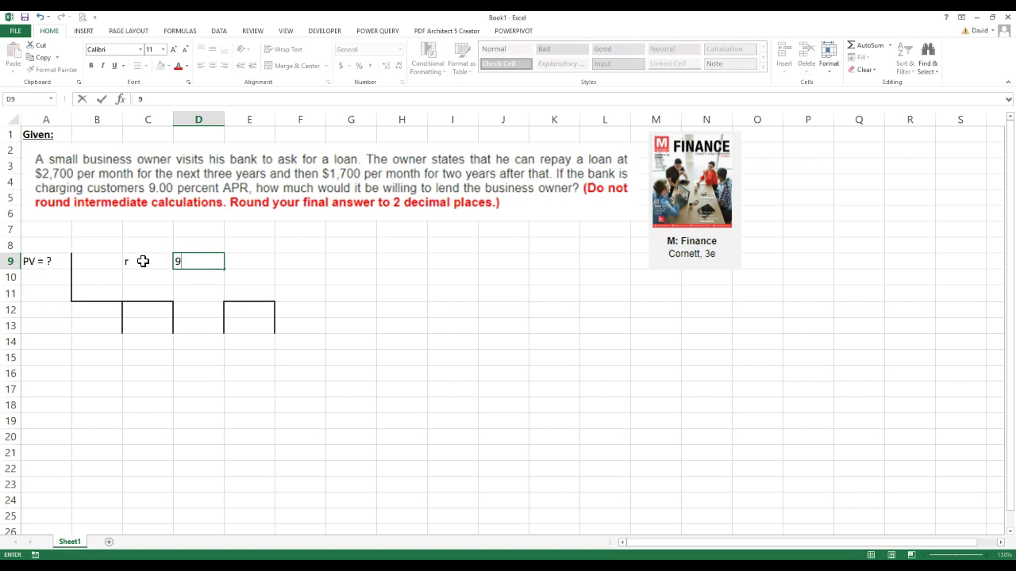
key("Return")
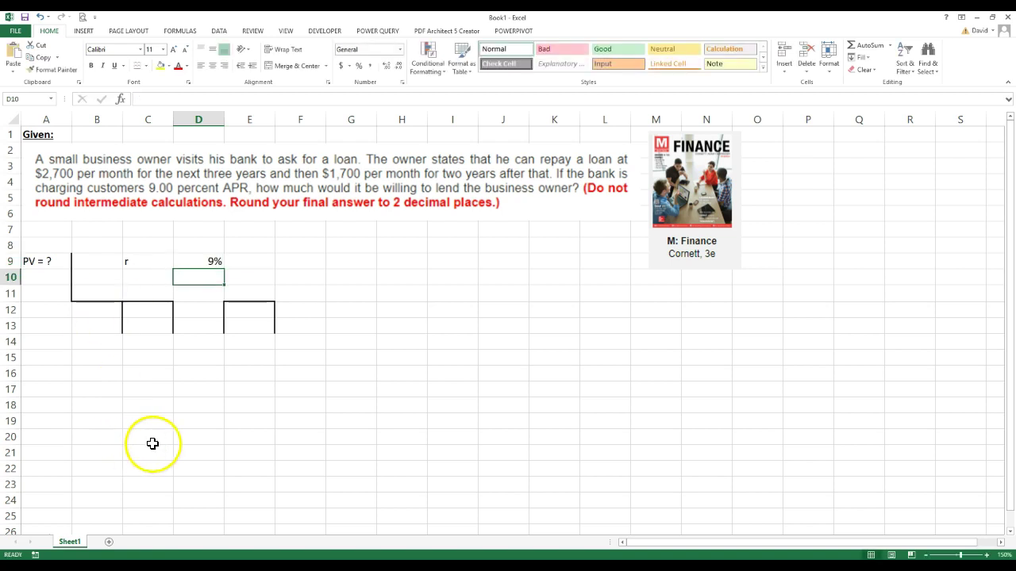
left_click(244, 258)
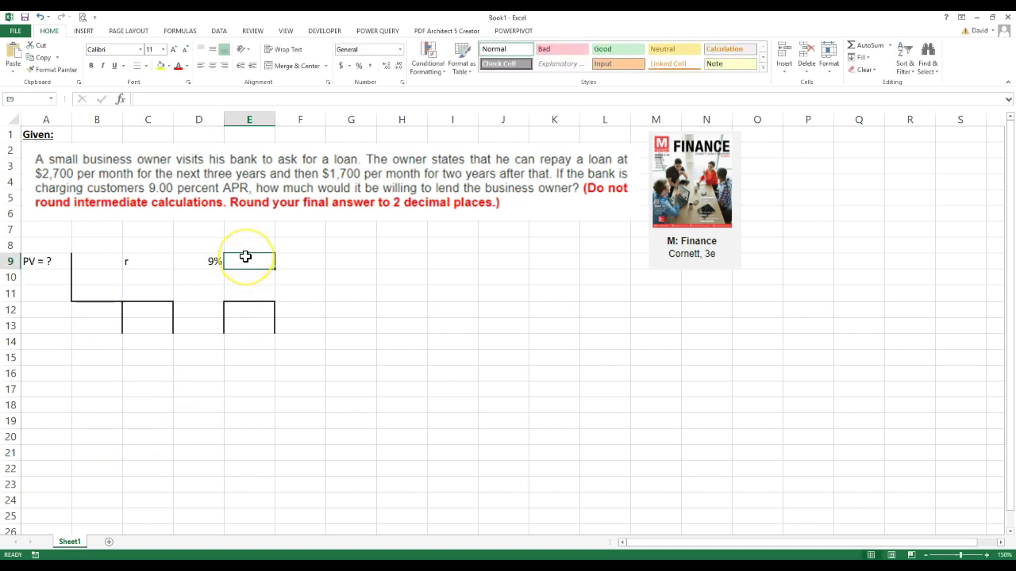
type("APR")
key("Return")
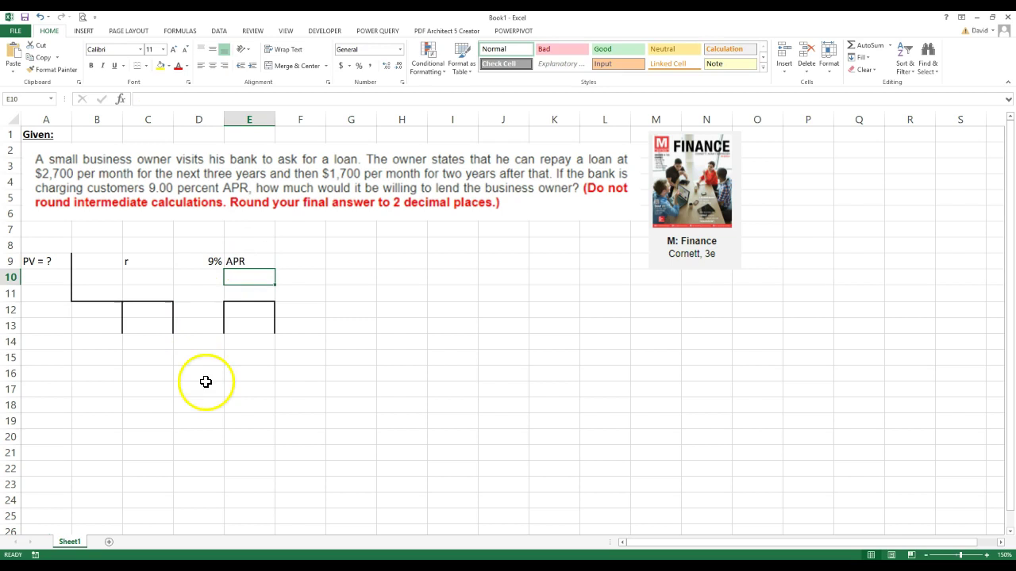
left_click(205, 385)
- Enter the $2,700 payment in B13 and copy it to C13 and D13
left_click(104, 328)
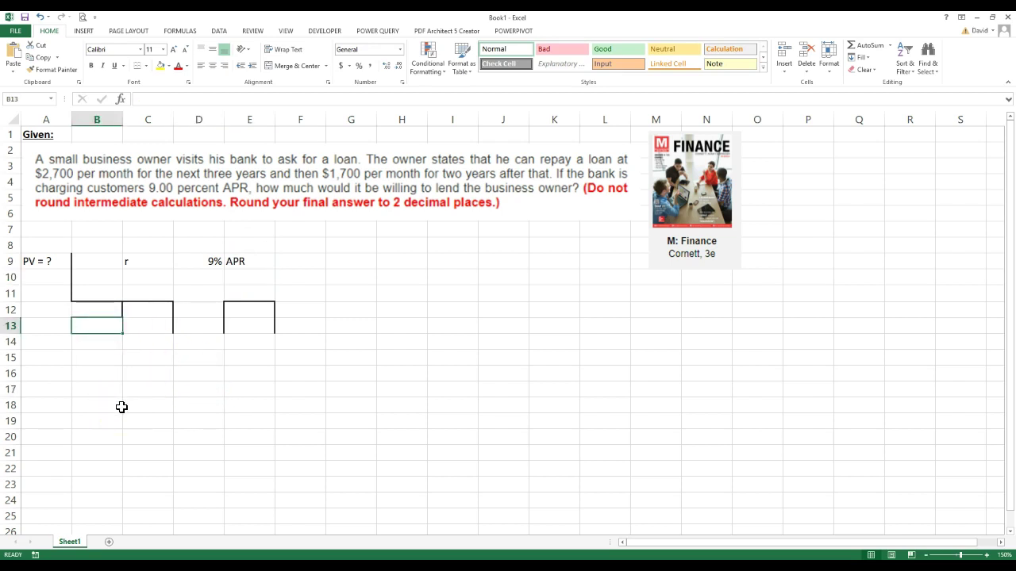
type("$2,")
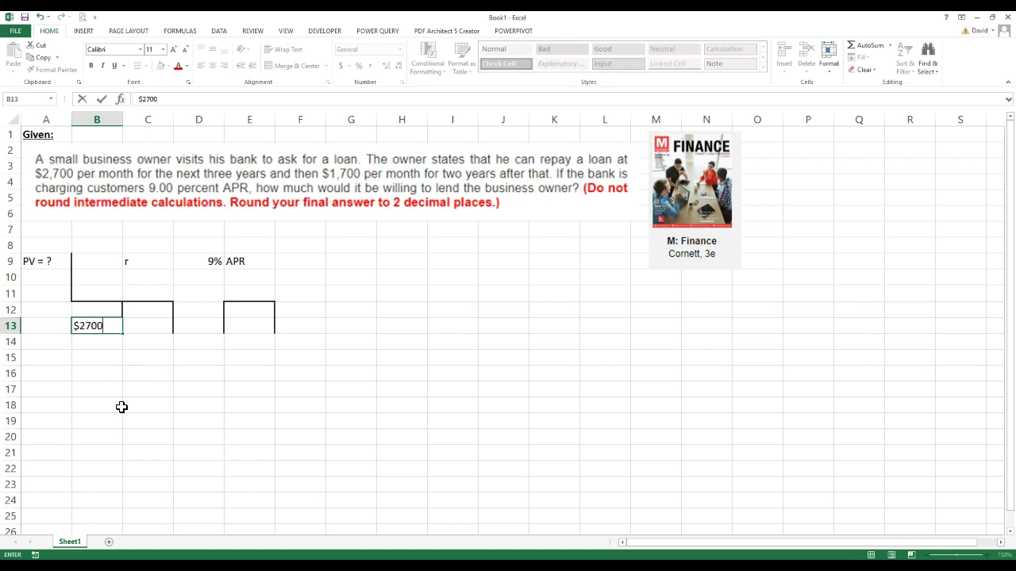
type("700")
key("Tab")
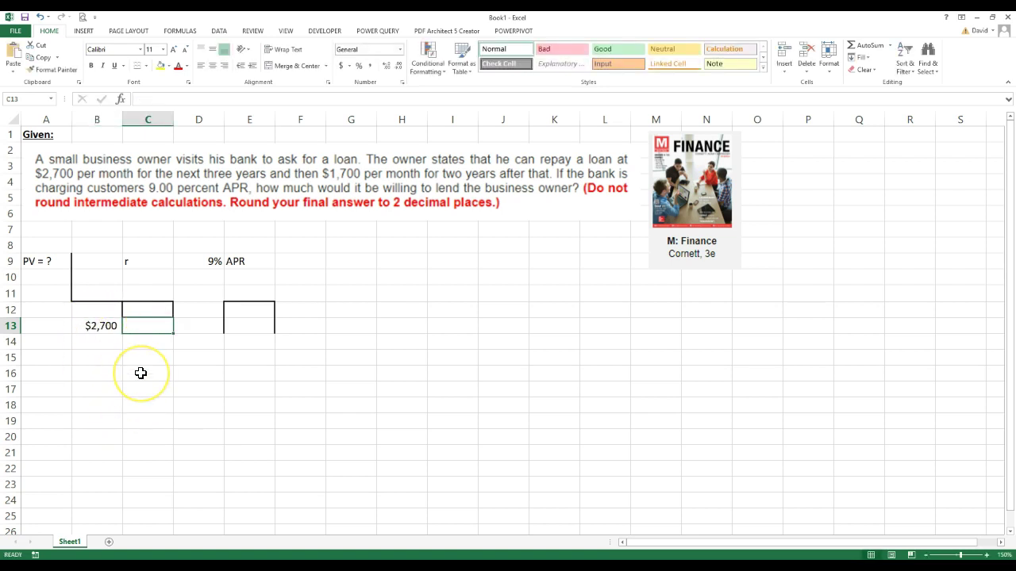
left_click(93, 326)
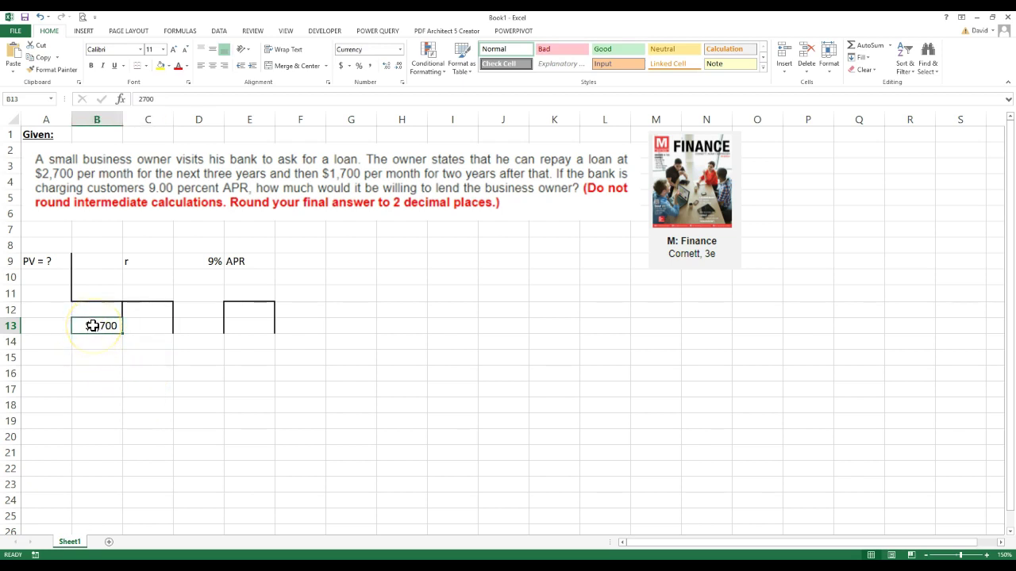
key("ctrl+c")
key("Right")
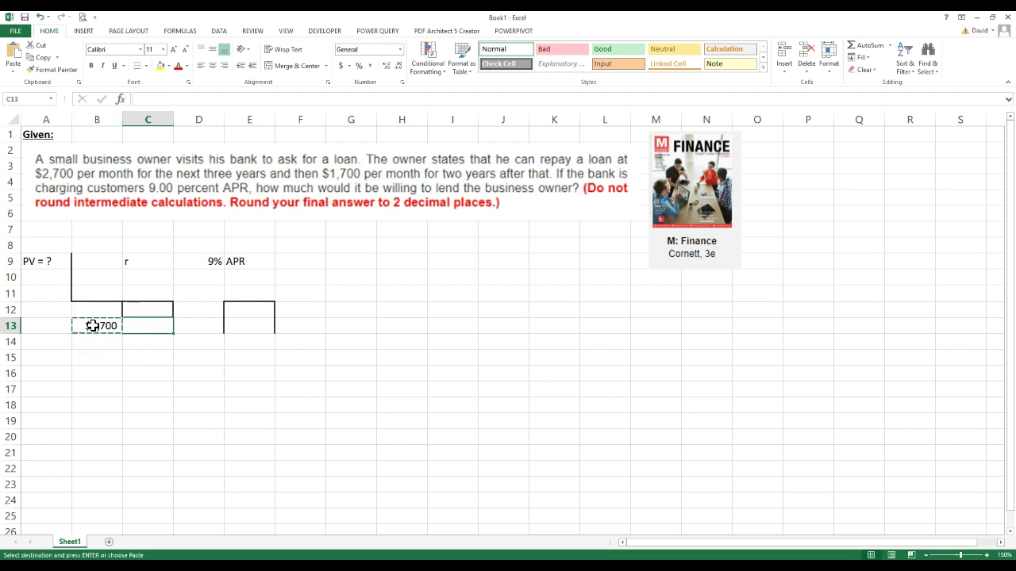
key("ctrl+v")
left_click(190, 326)
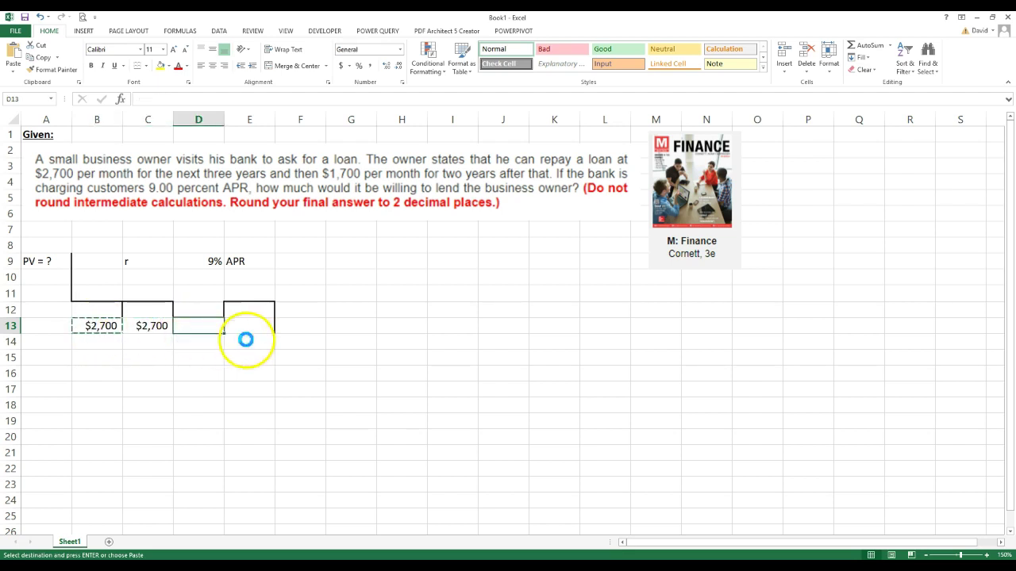
key("ctrl+v")
left_click(254, 326)
type("v")
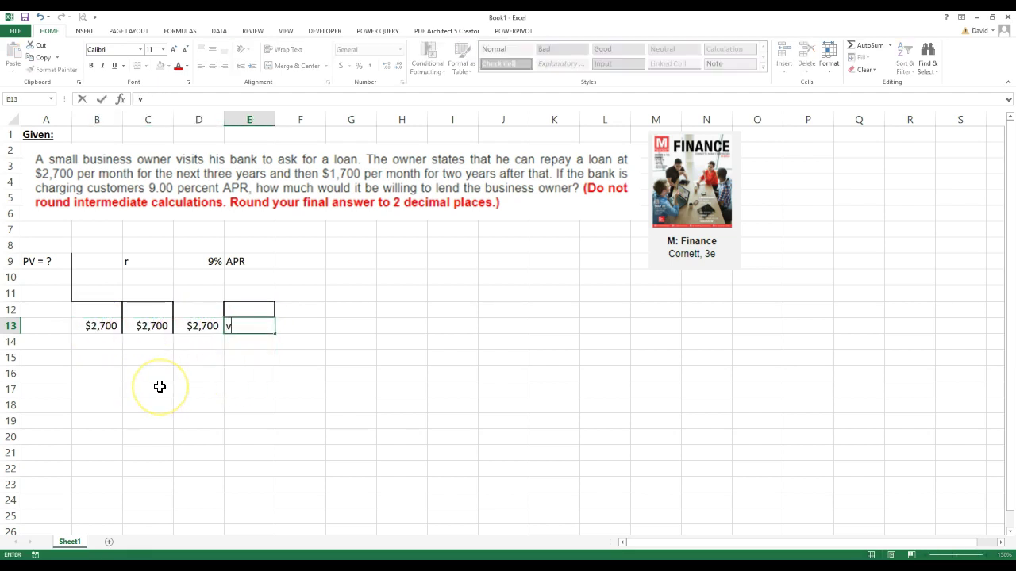
key("Escape")
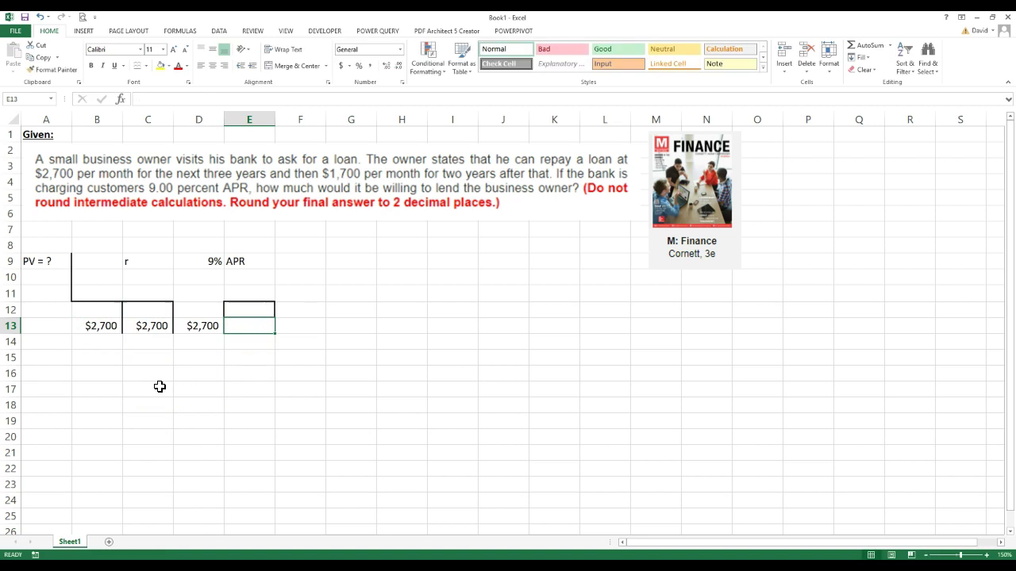
left_click(197, 406)
left_click(245, 326)
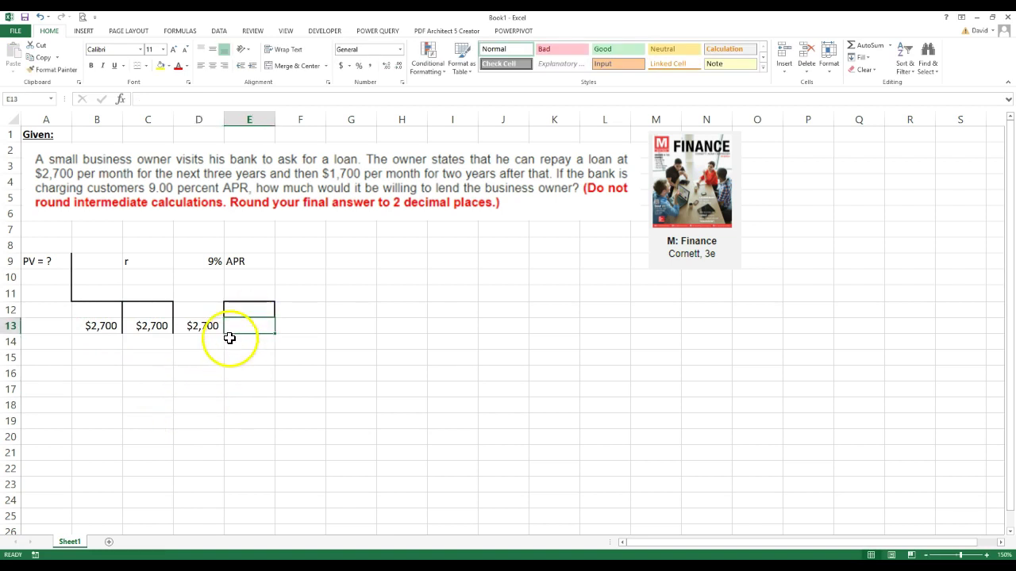
left_click(245, 391)
- Copy the $2,700 payment from D13 to E13
left_click(203, 326)
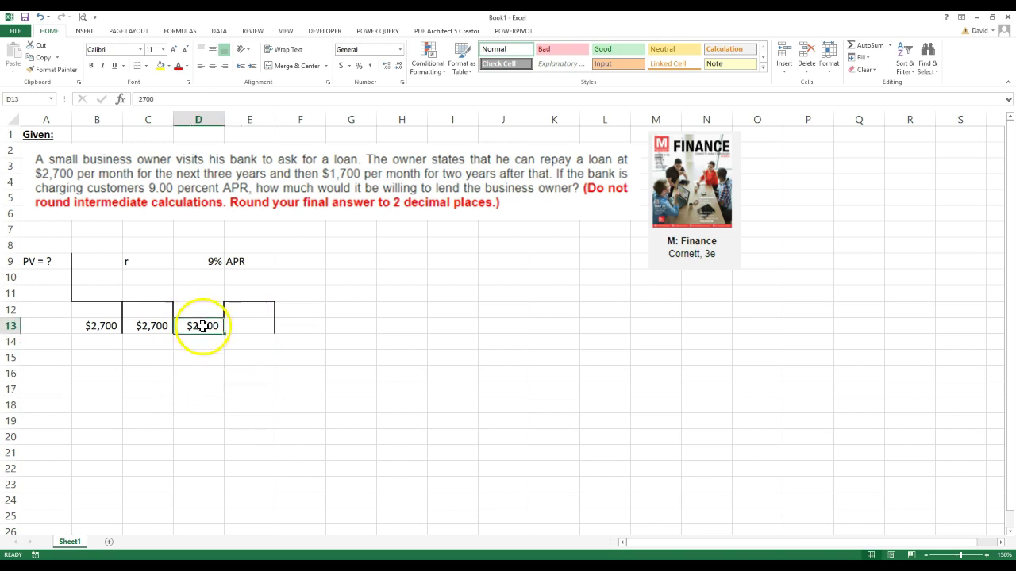
key("ctrl+c")
left_click(252, 326)
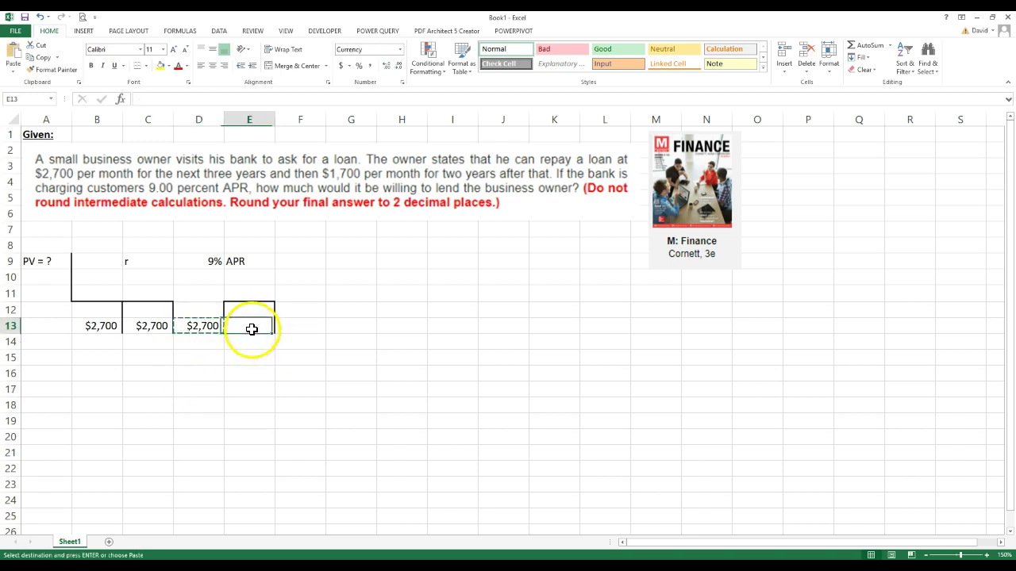
key("ctrl+v")
left_click(239, 404)
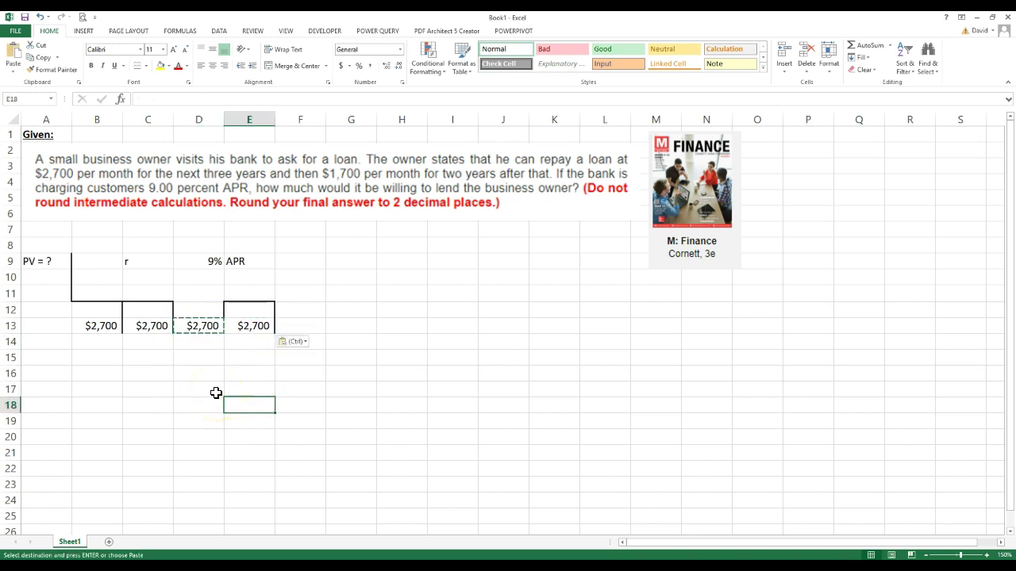
key("Escape")
- Label the timeline's monthly periods in A11:E11 with 0, 1, 2, an ellipsis and 36
left_click(192, 294)
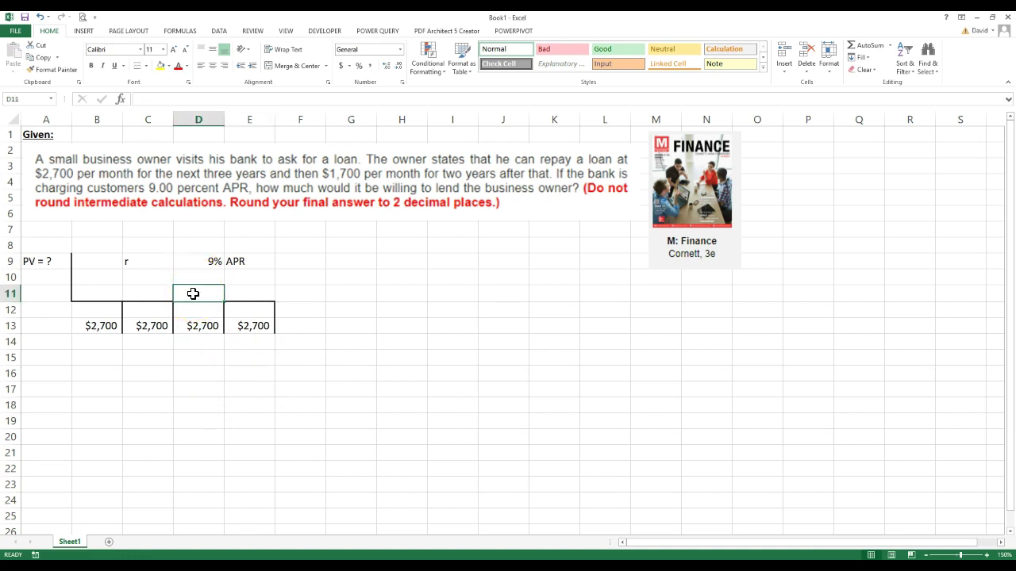
type(",,")
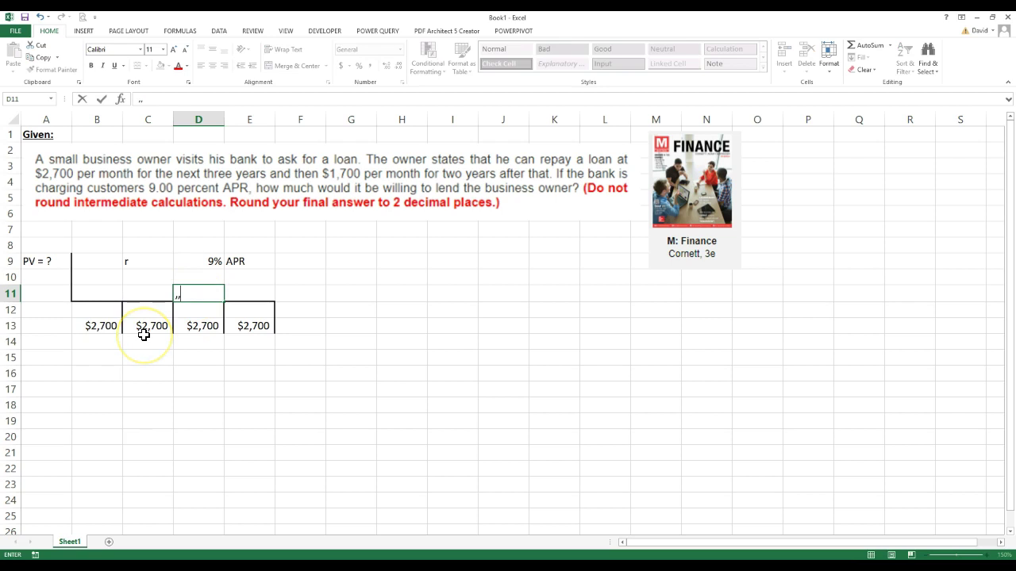
left_click(50, 293)
type("0")
key("Tab")
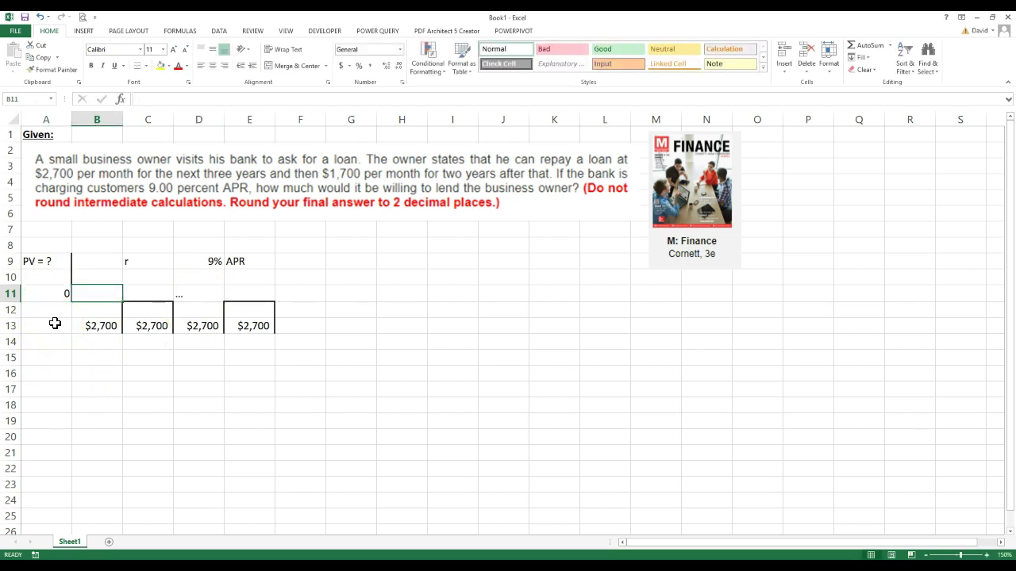
type("1")
key("Tab")
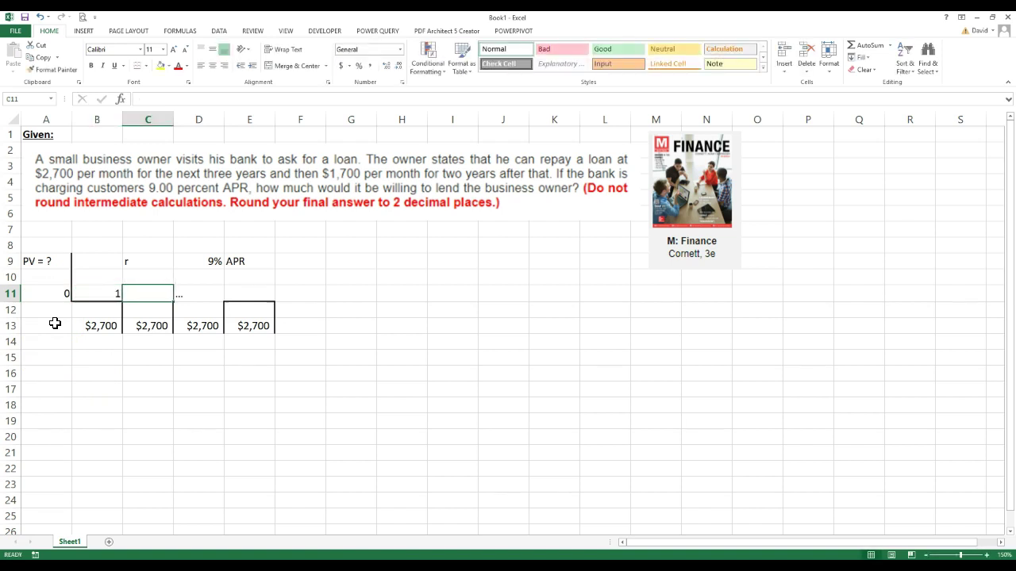
type("2")
key("Tab")
key("Tab")
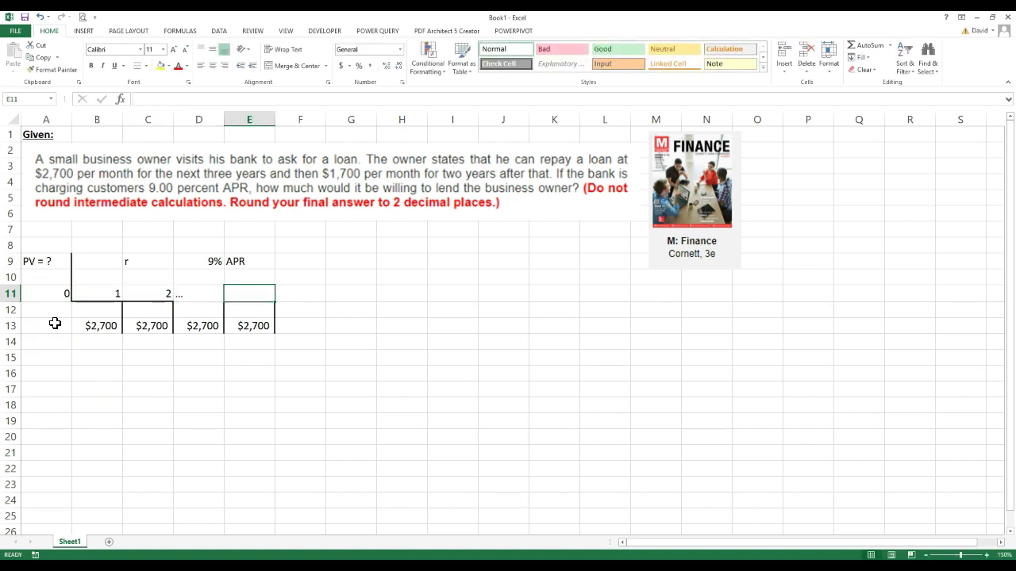
type("36")
key("Tab")
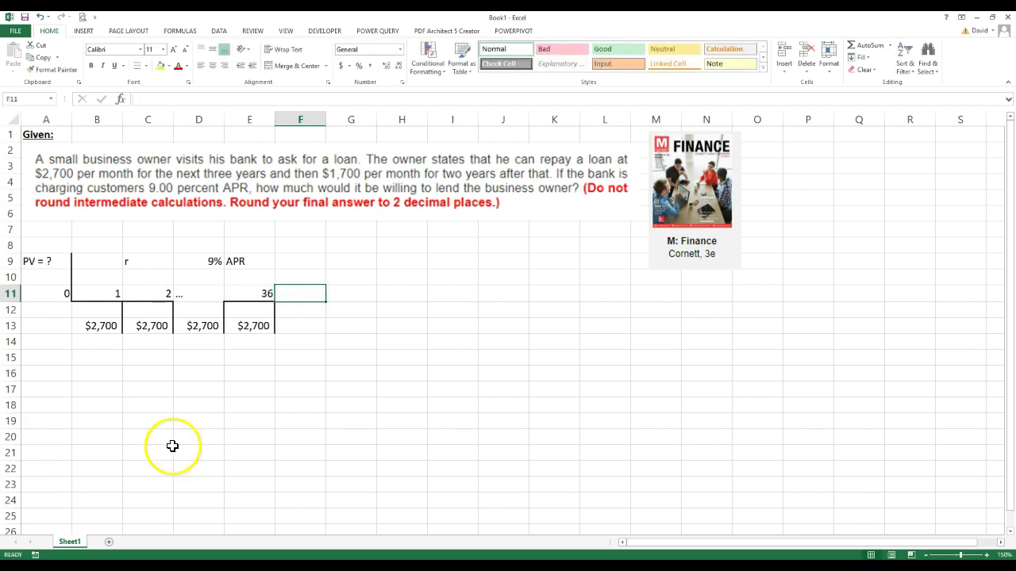
left_click(219, 422)
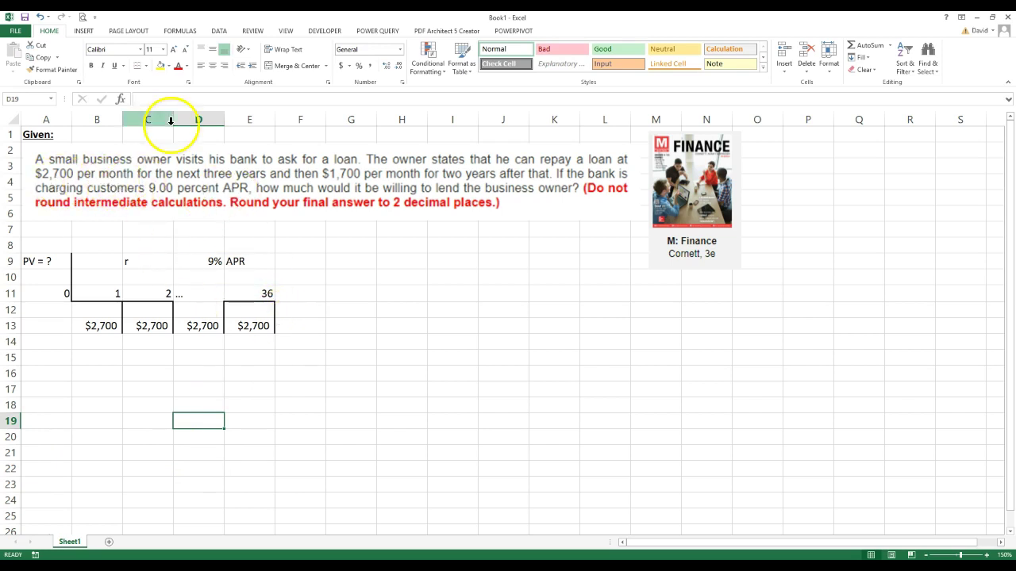
- Extend the timeline through column I with solid drawn borders beneath row 11 and vertical dividers in row 12
left_click(147, 68)
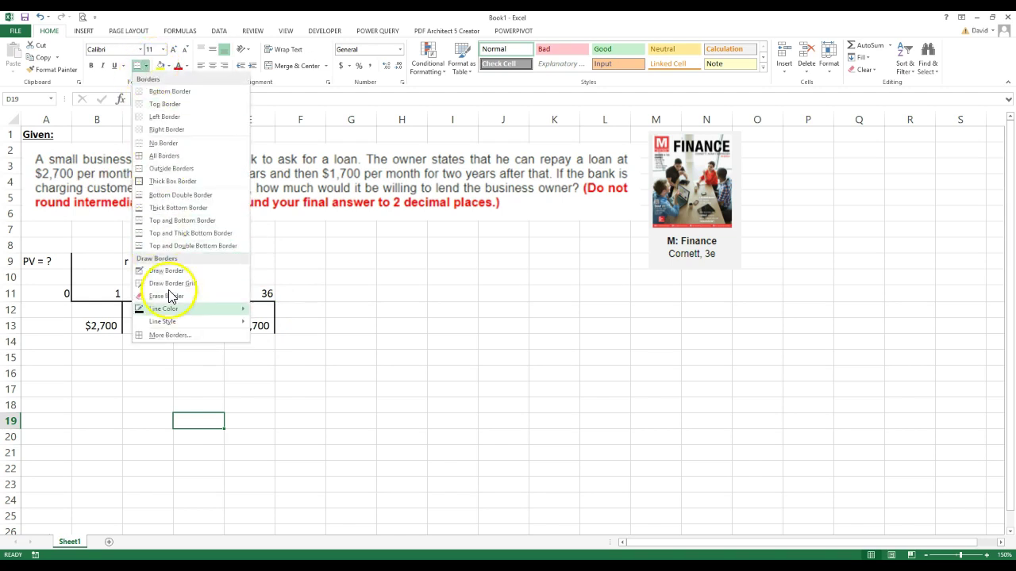
mouse_move(167, 326)
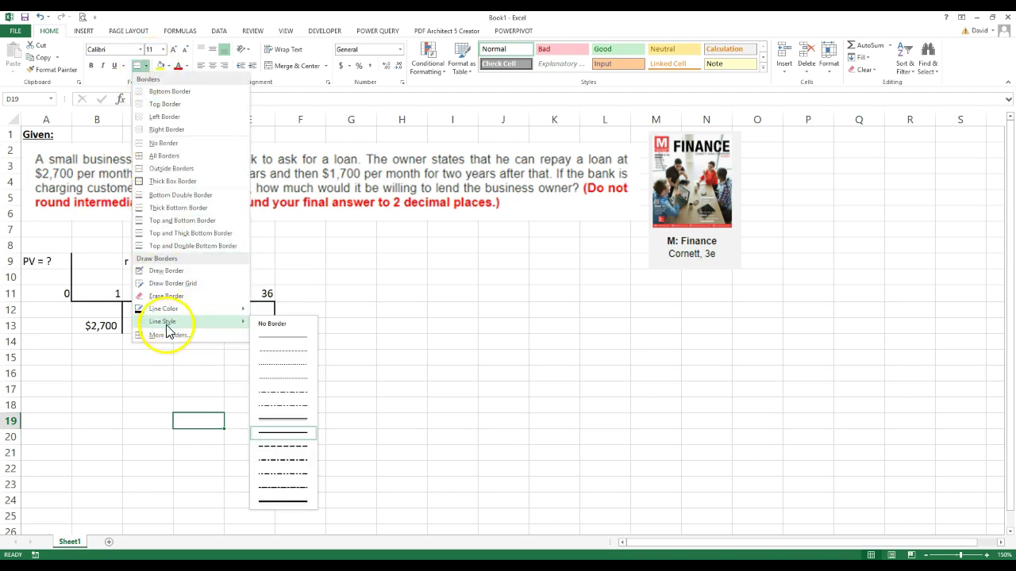
left_click(282, 435)
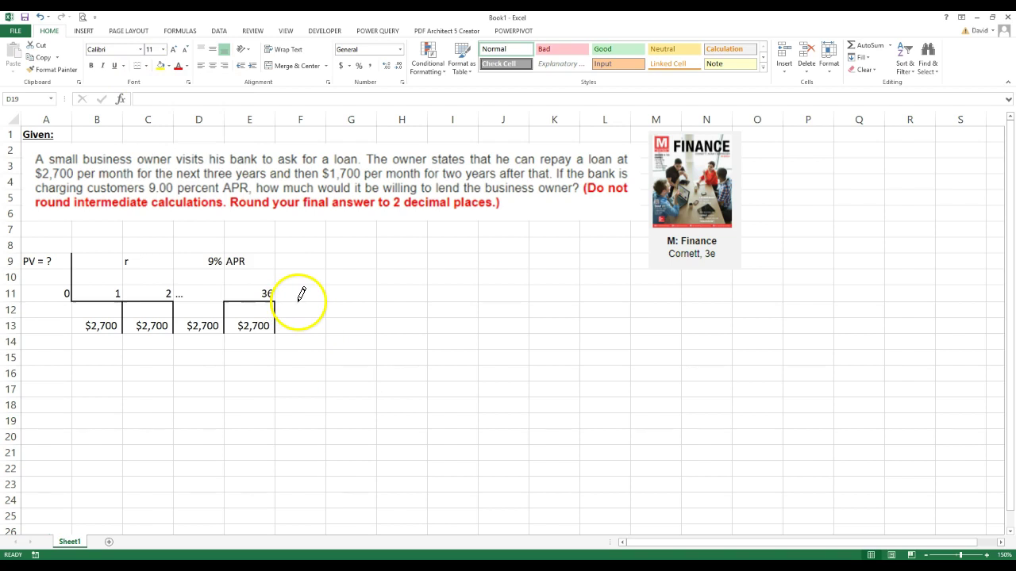
mouse_move(301, 294)
left_mouse_down()
mouse_move(331, 306)
mouse_move(351, 295)
left_mouse_up()
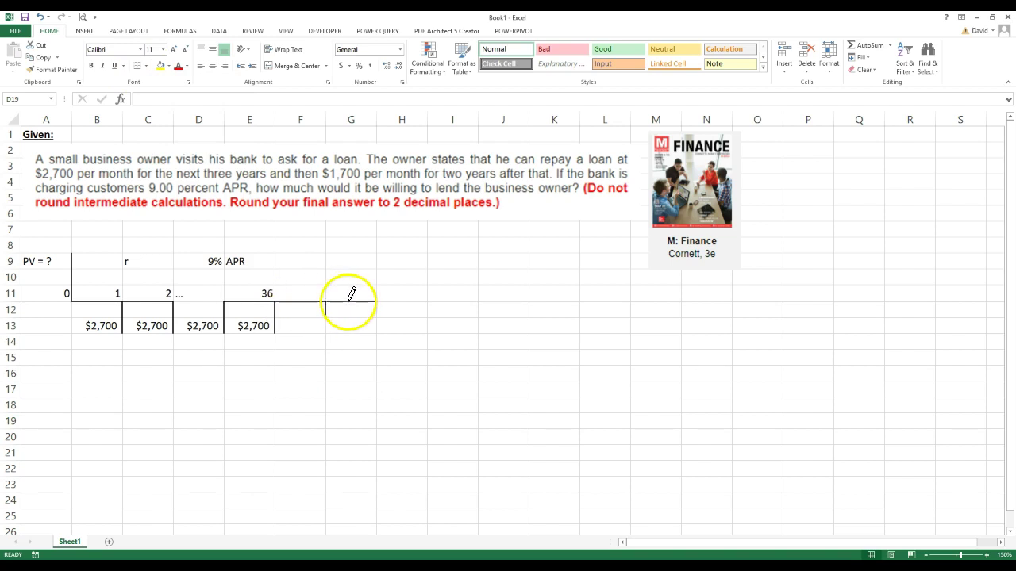
left_click(428, 310)
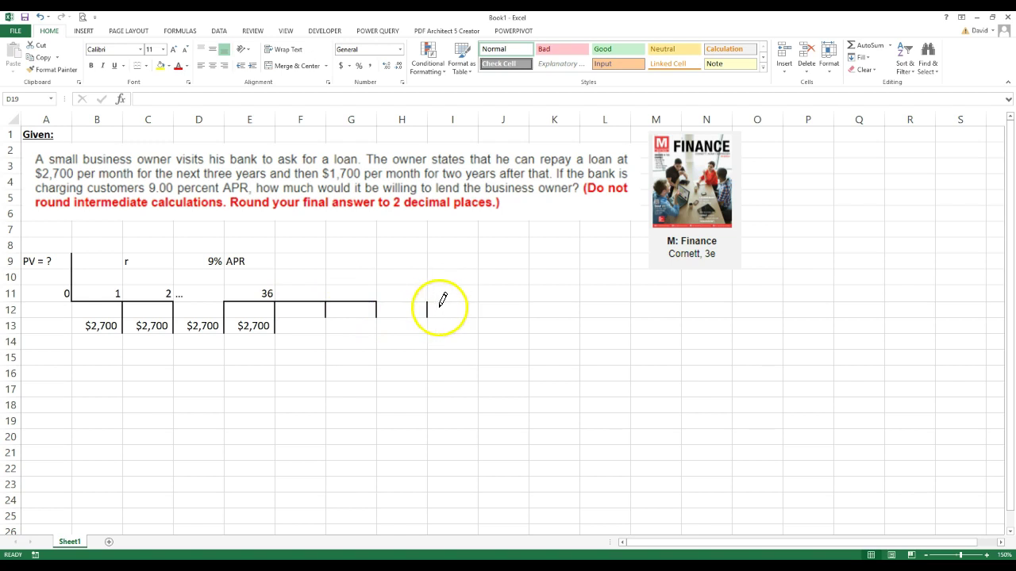
left_click_drag(442, 303, 474, 303)
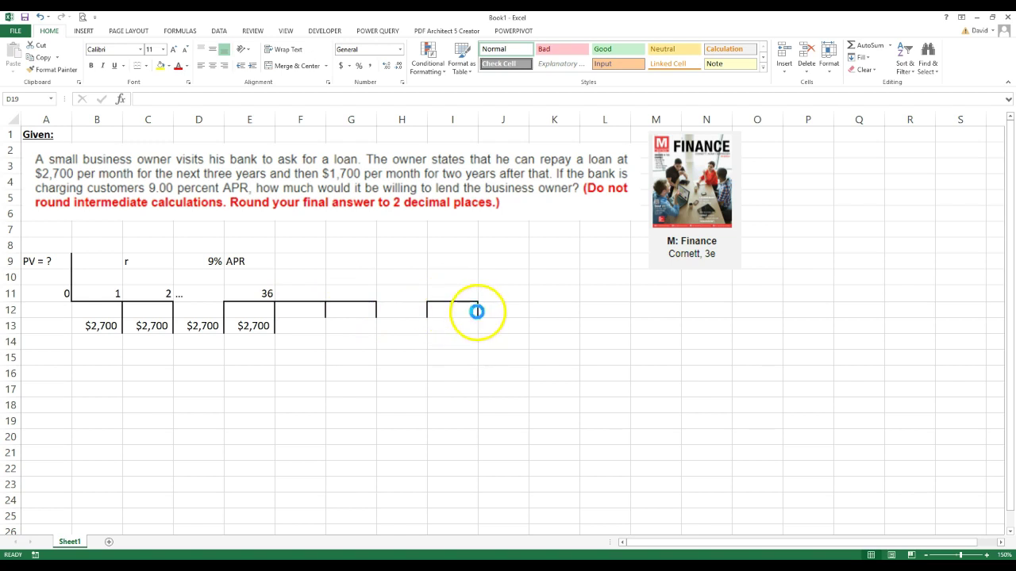
left_click(476, 311)
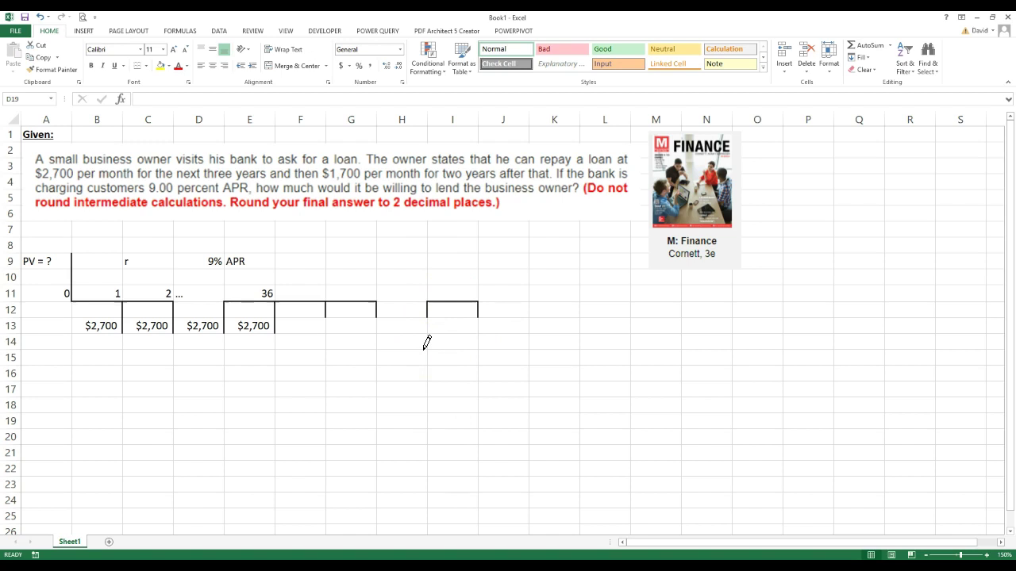
- Enter an ellipsis in H11 as the timeline label for the skipped months
left_click(400, 290)
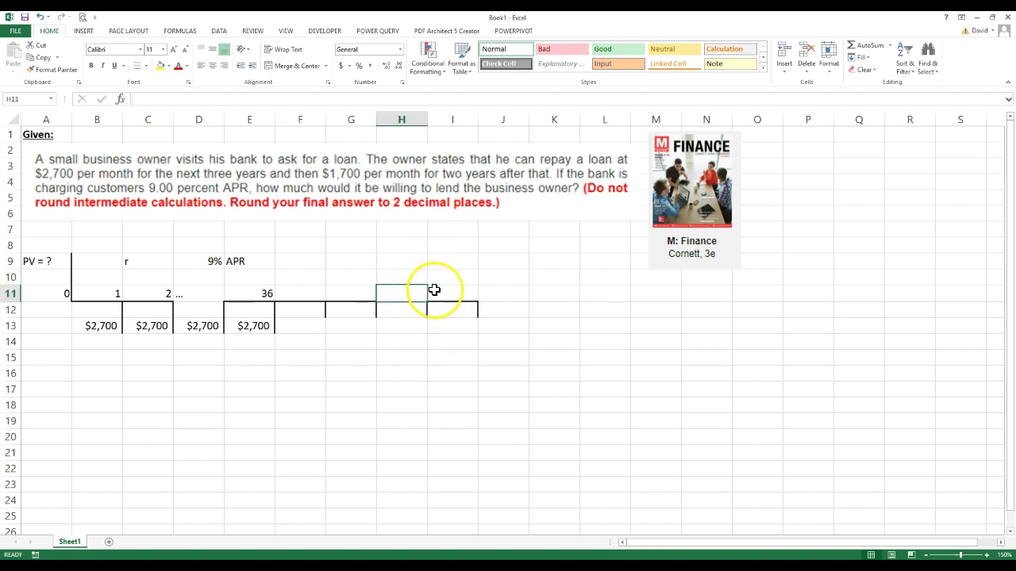
type("...")
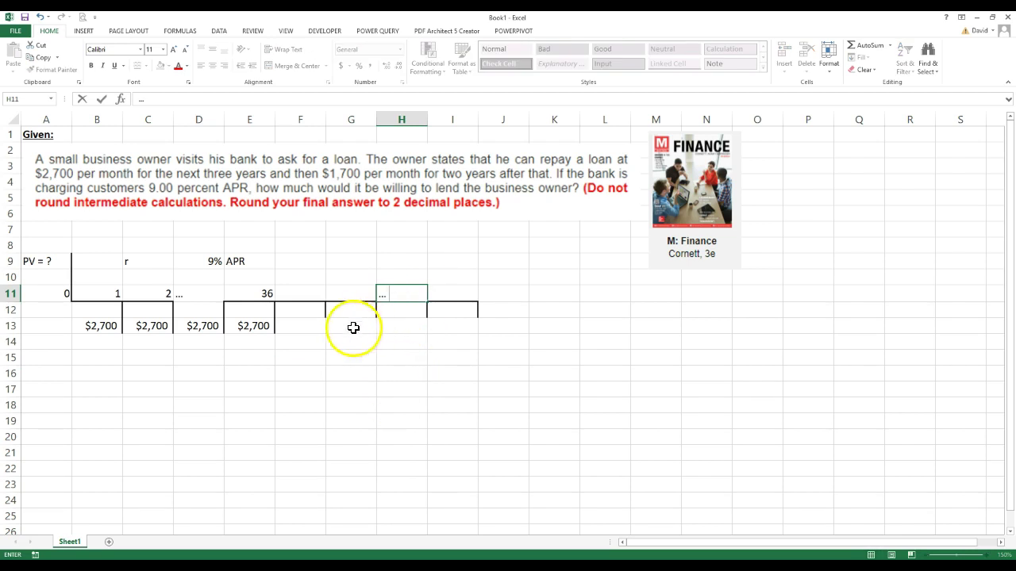
key("Return")
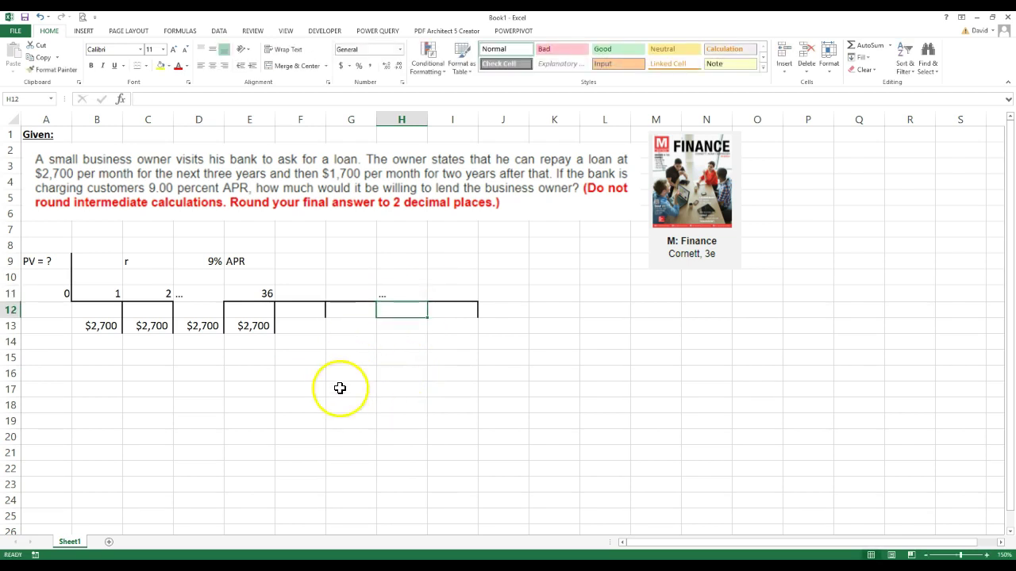
- Enter the $1,700 payment in F12 and copy it to G12 and I12
left_click(295, 308)
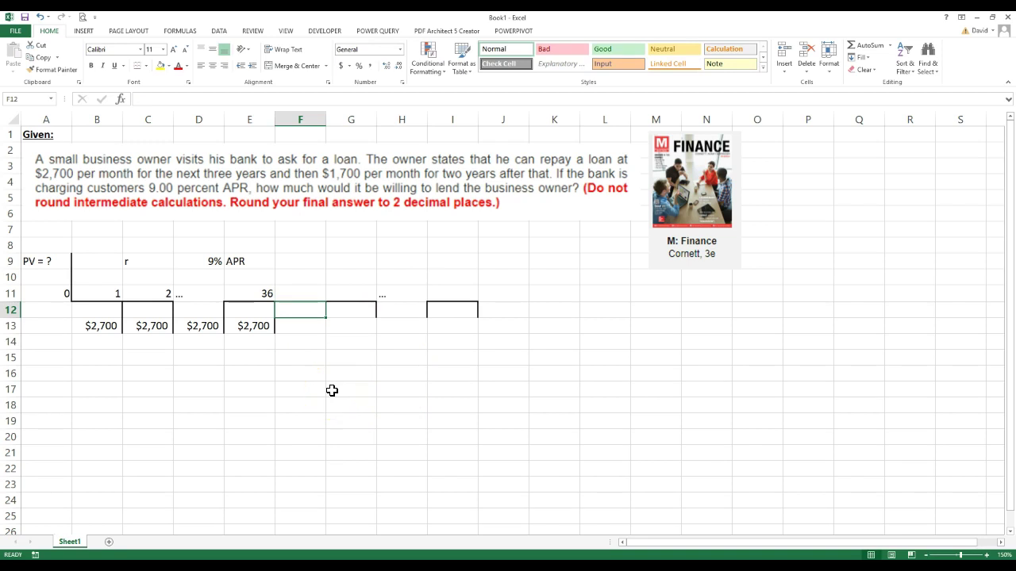
type("$1,")
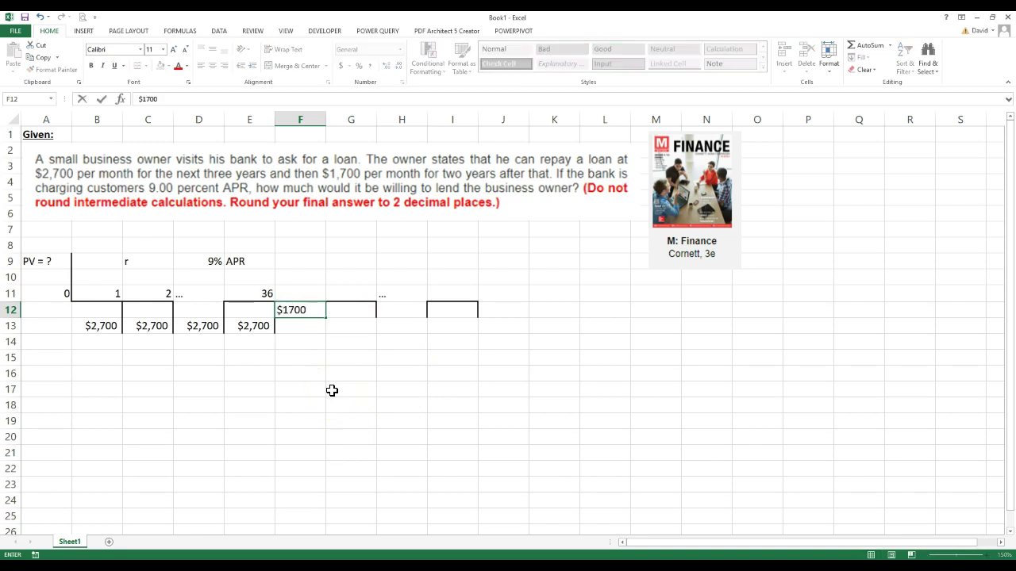
type("700")
key("Tab")
left_click(292, 309)
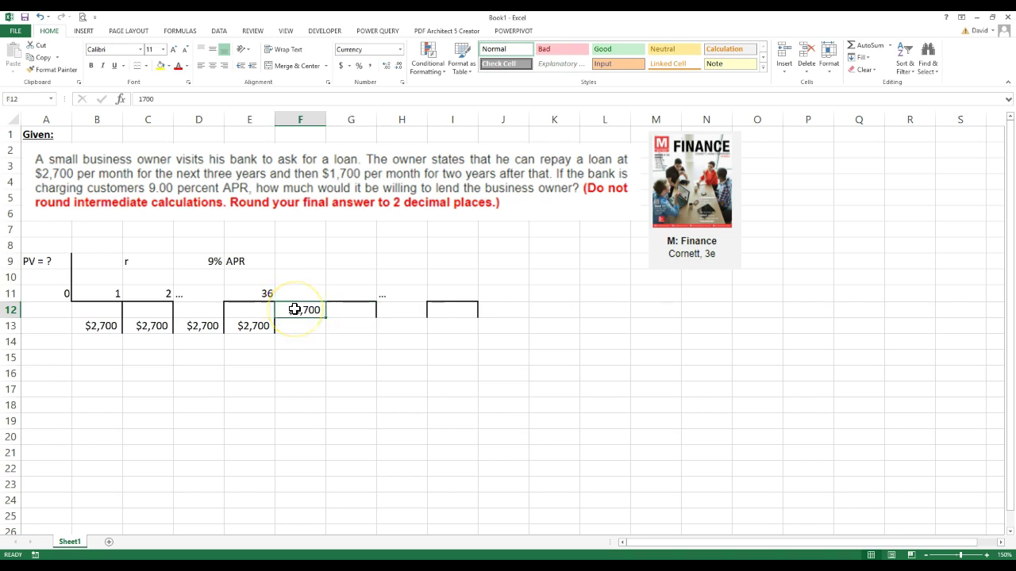
key("ctrl+c")
left_click(352, 310)
key("ctrl+v")
left_click(451, 310)
key("ctrl+v")
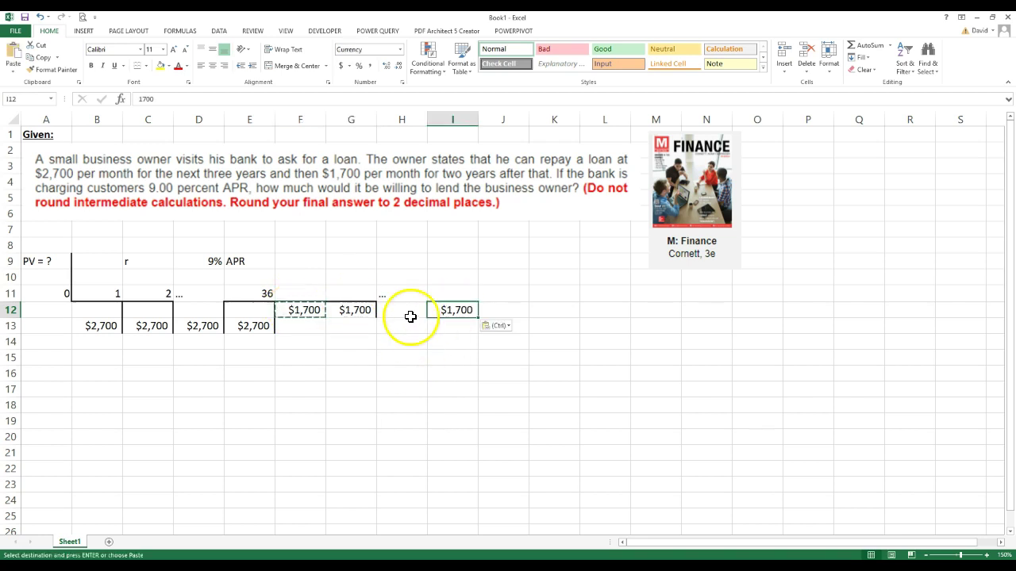
- Fill the remaining gap in the second payment stream by entering $1,700 in H12
left_click(411, 313)
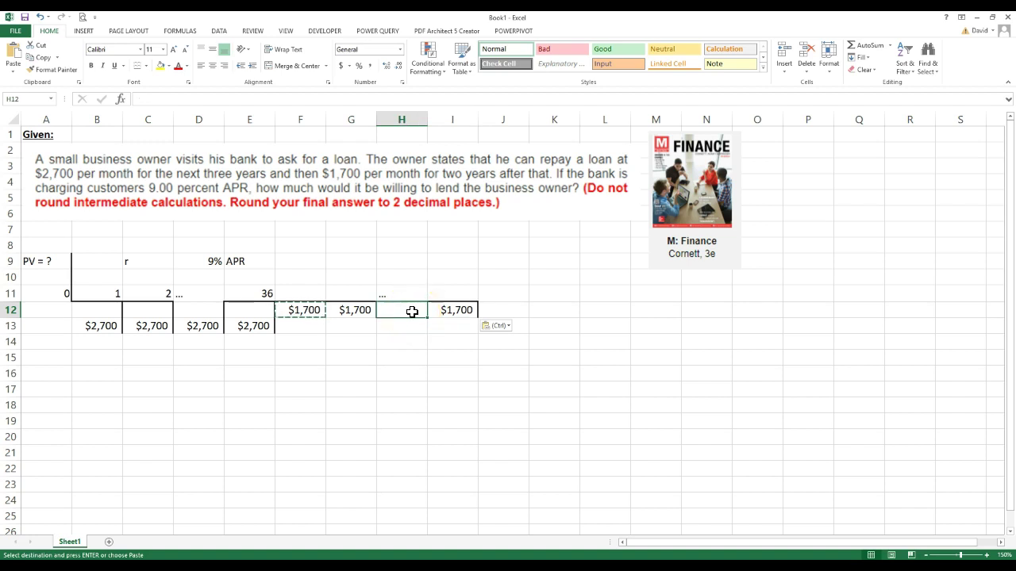
type("$1700")
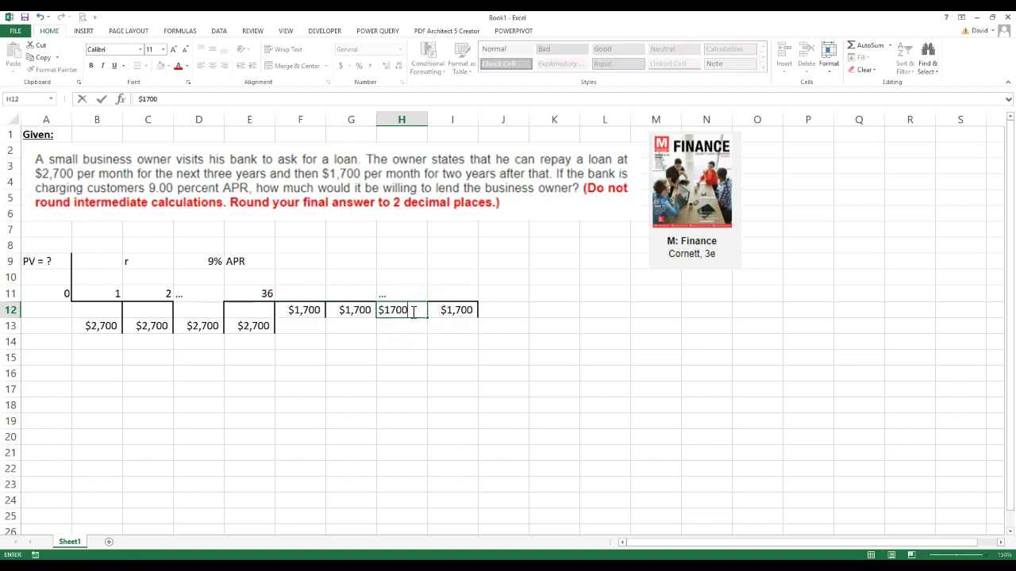
type("\\")
key("BackSpace")
key("Return")
left_click(401, 402)
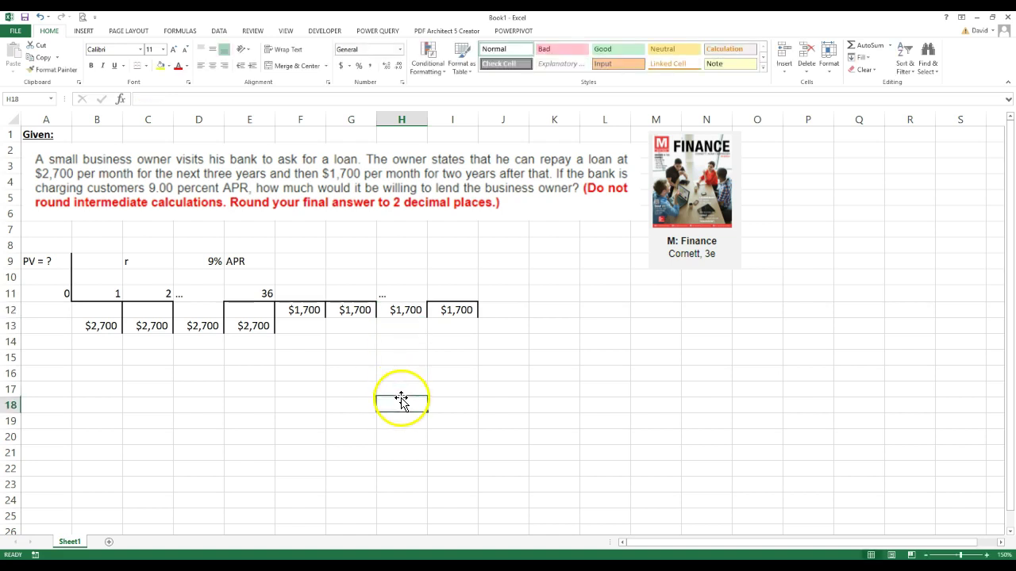
- Label the later periods with 37 in F11 and 38 in G11, and calculate the final month in I11 with =24+36
left_click(313, 296)
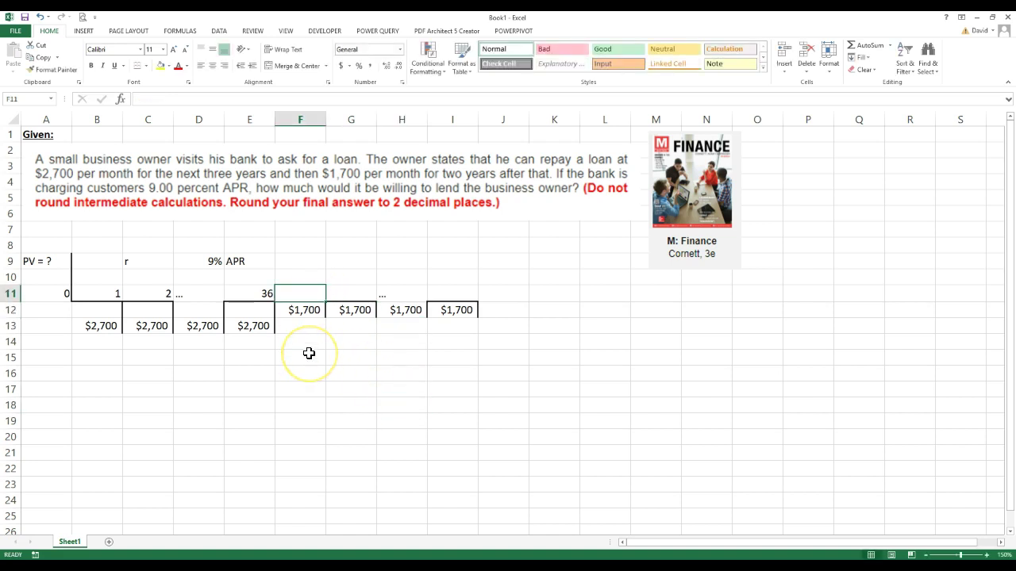
type("37")
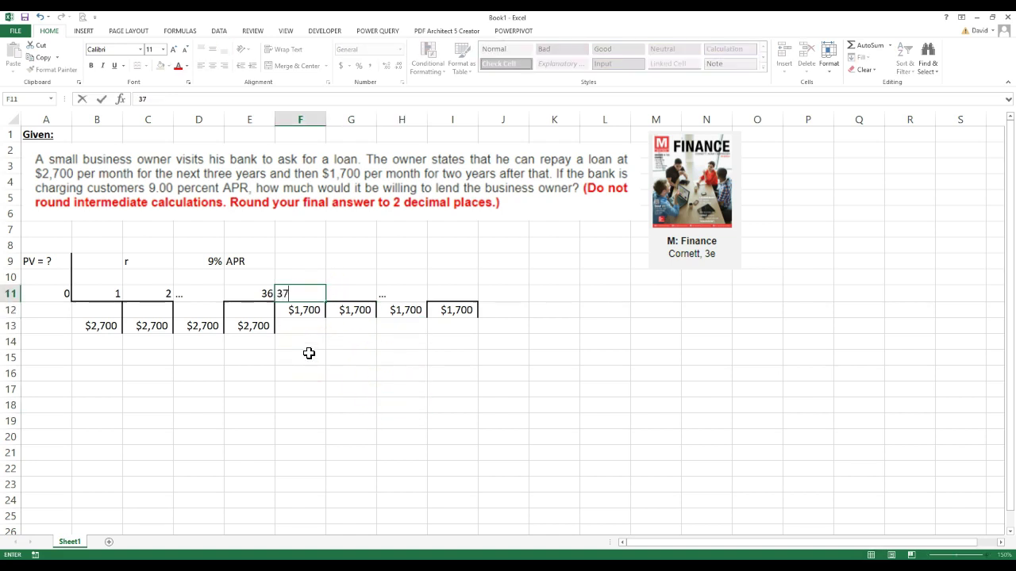
key("Tab")
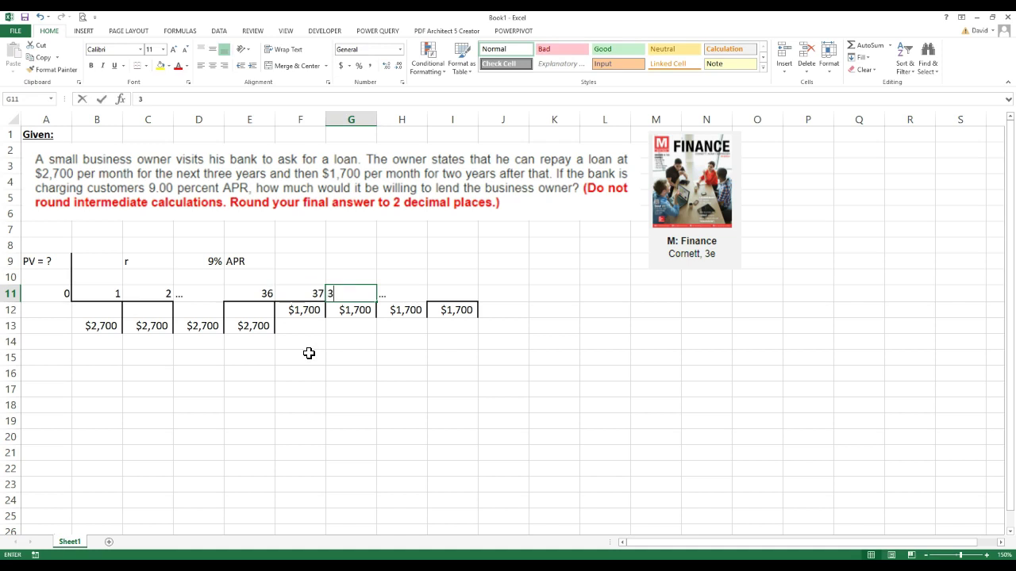
key("Tab")
key("Tab")
key("Tab")
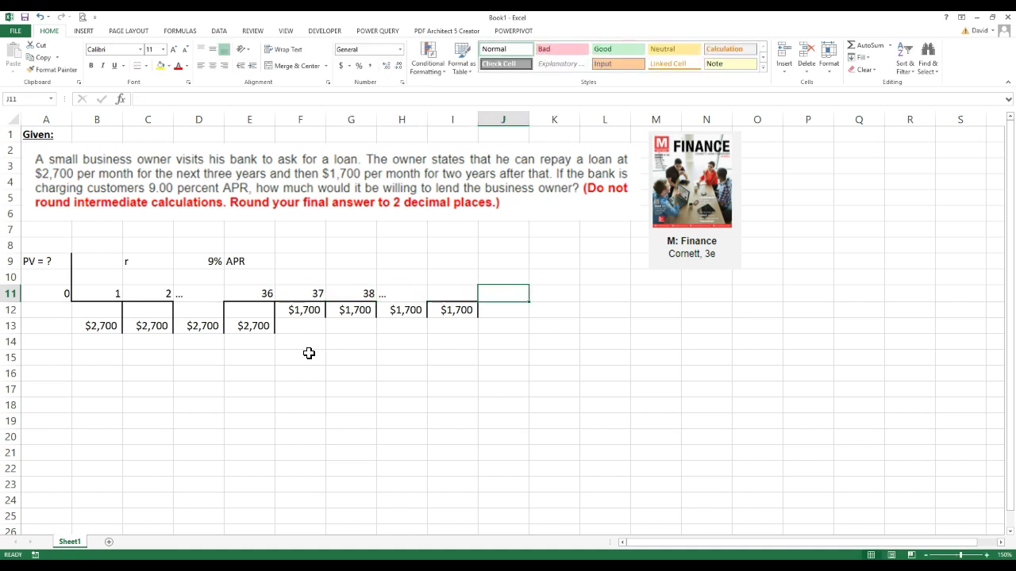
key("Left")
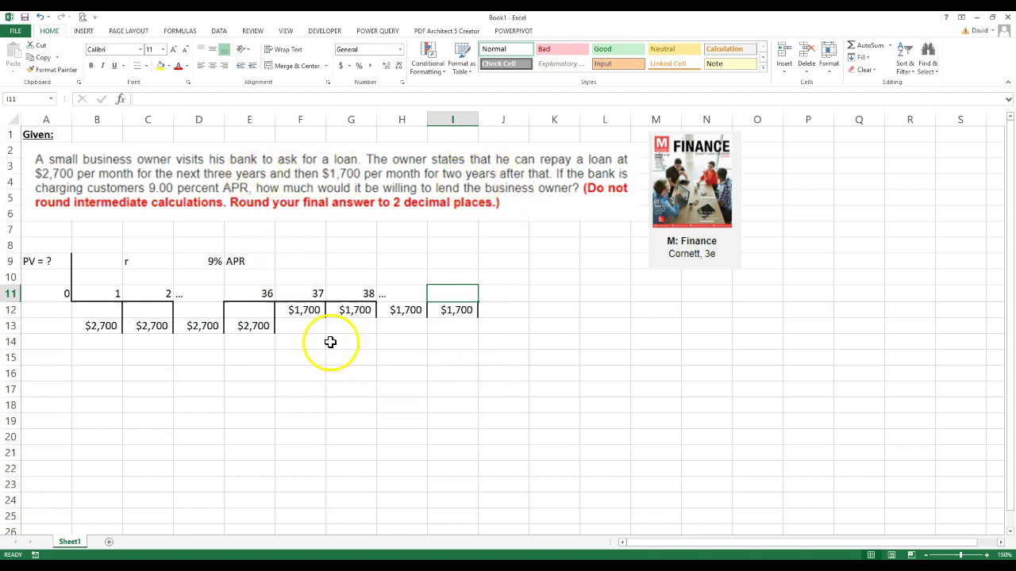
type("=24+36")
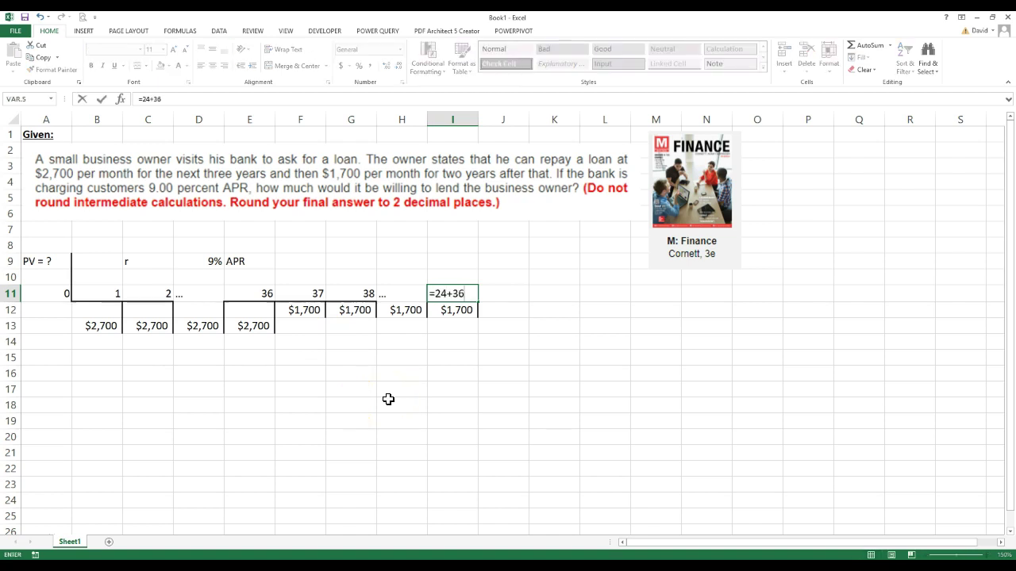
key("Return")
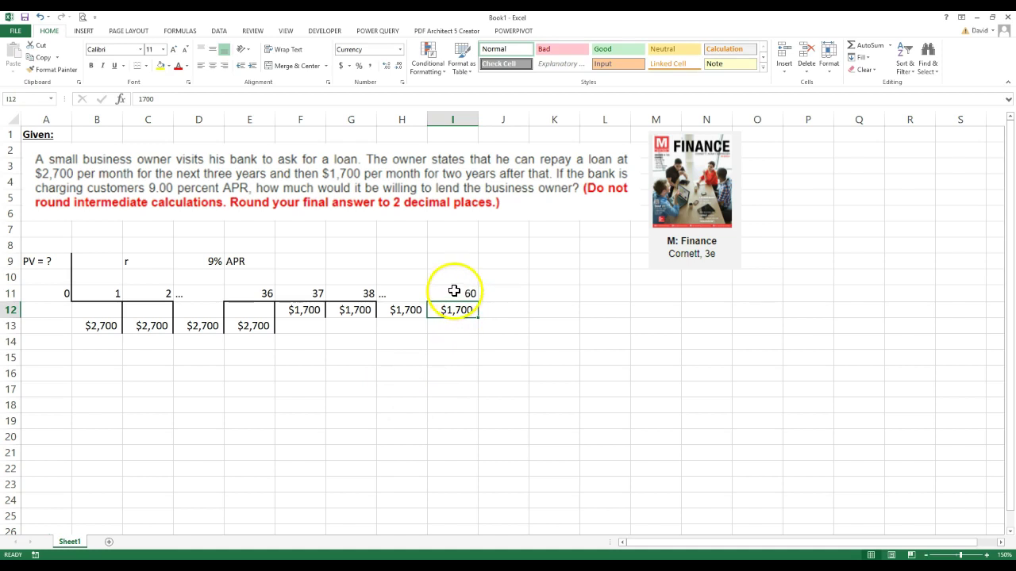
left_click(412, 358)
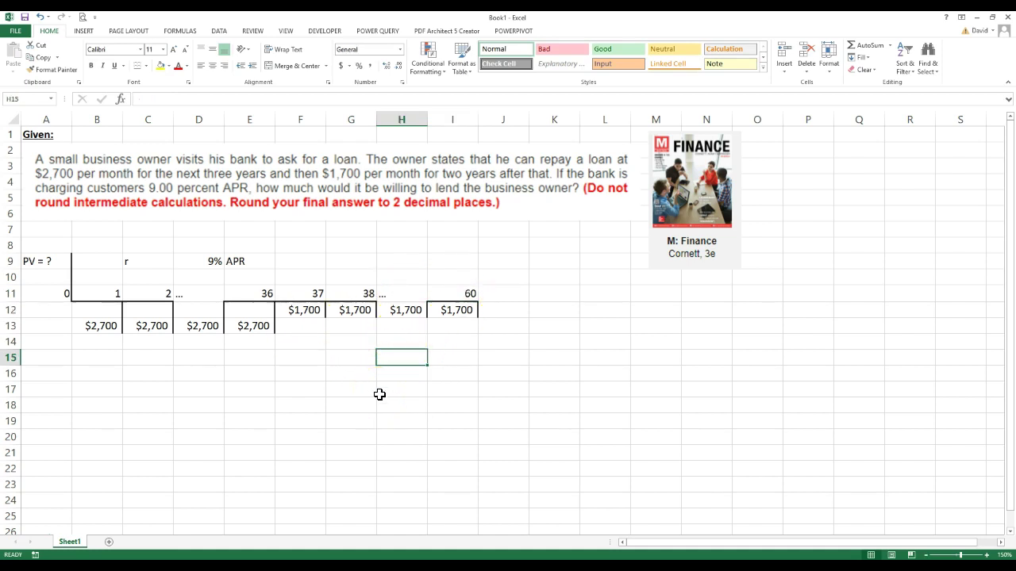
- Enter a $1,700 payment for month 1 in B12 and copy it to C12 and E12
left_click(271, 409)
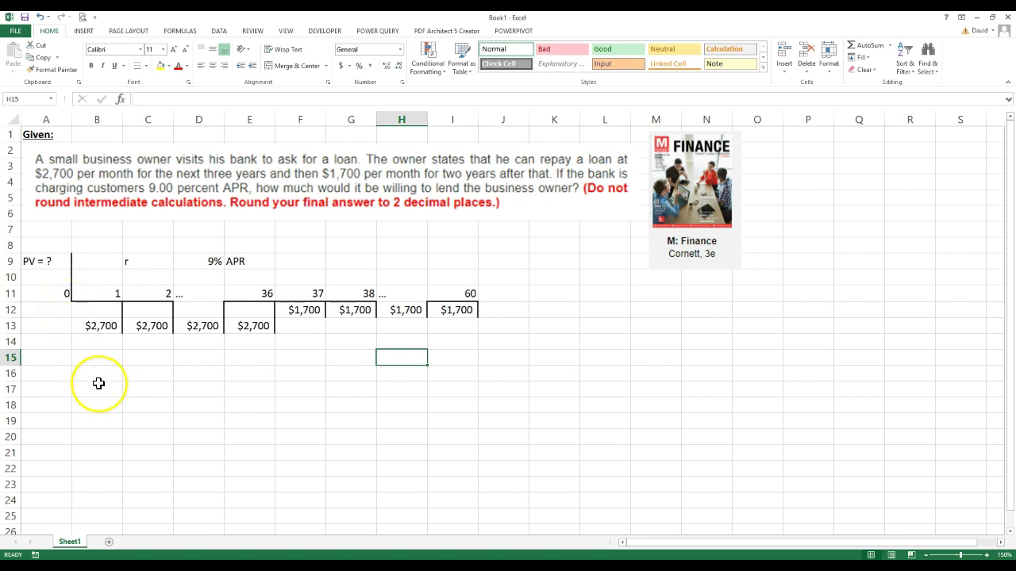
left_click(91, 311)
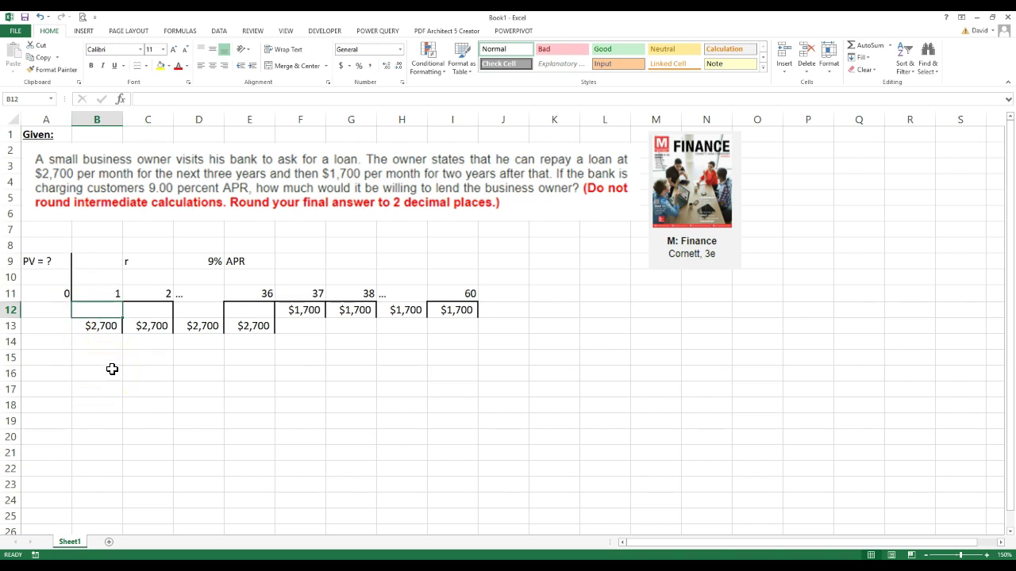
type("$1,700")
key("Return")
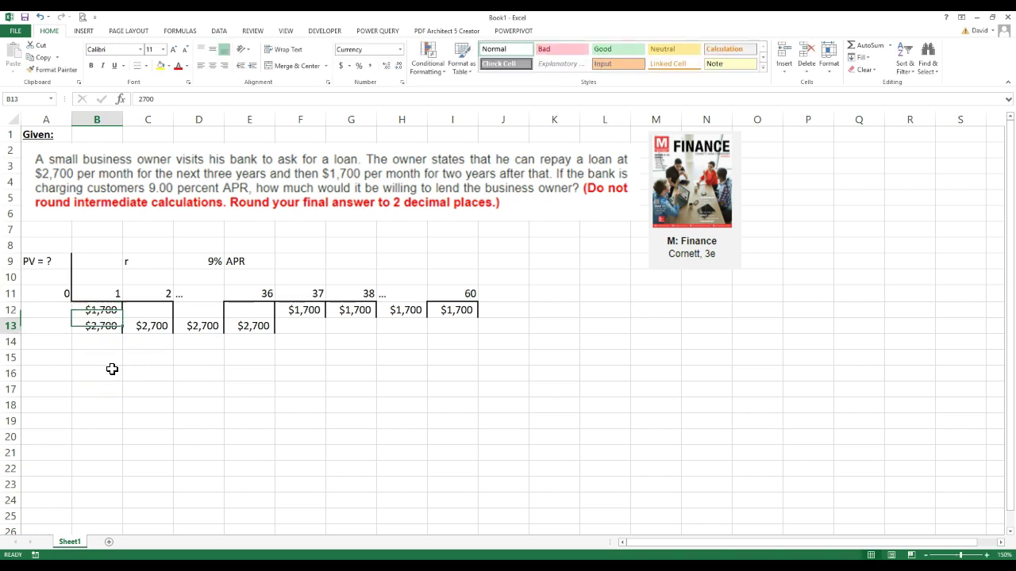
left_click(89, 306)
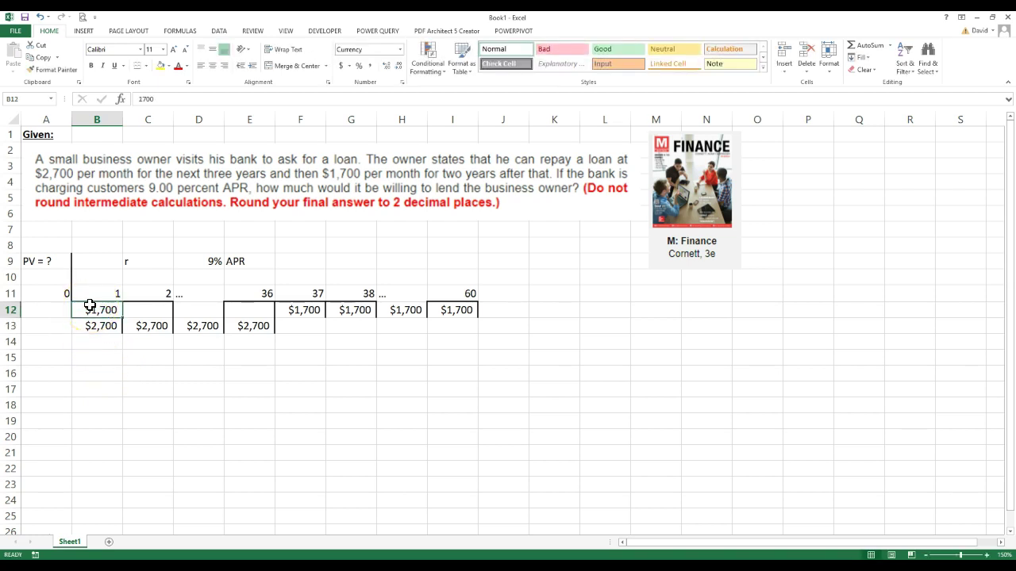
key("ctrl+c")
left_click(141, 310)
key("ctrl+v")
left_click(241, 307)
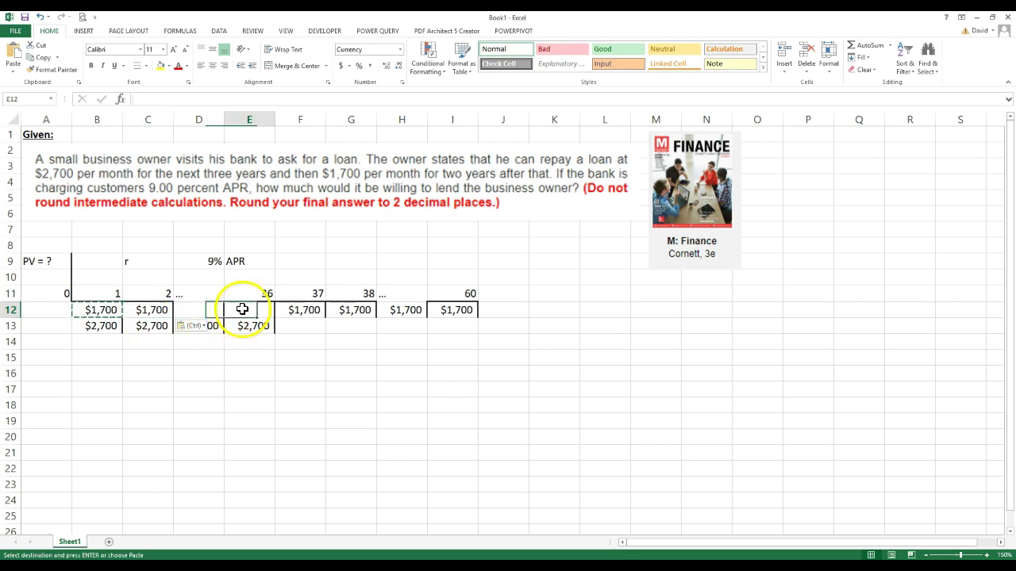
key("ctrl+v")
- Enter $1,700 in D12, under the first ellipsis of the timeline
left_click(196, 312)
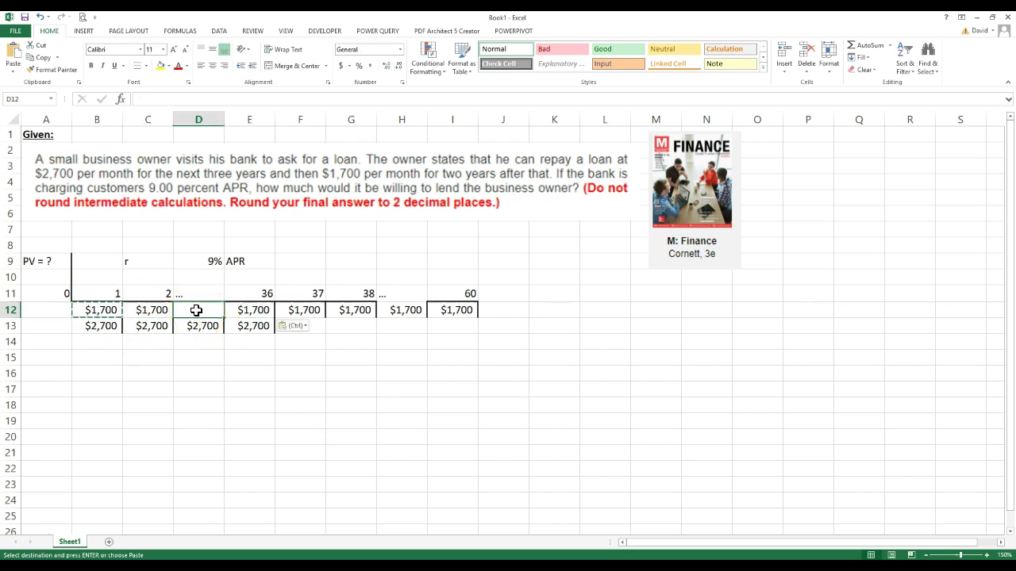
type("$1,")
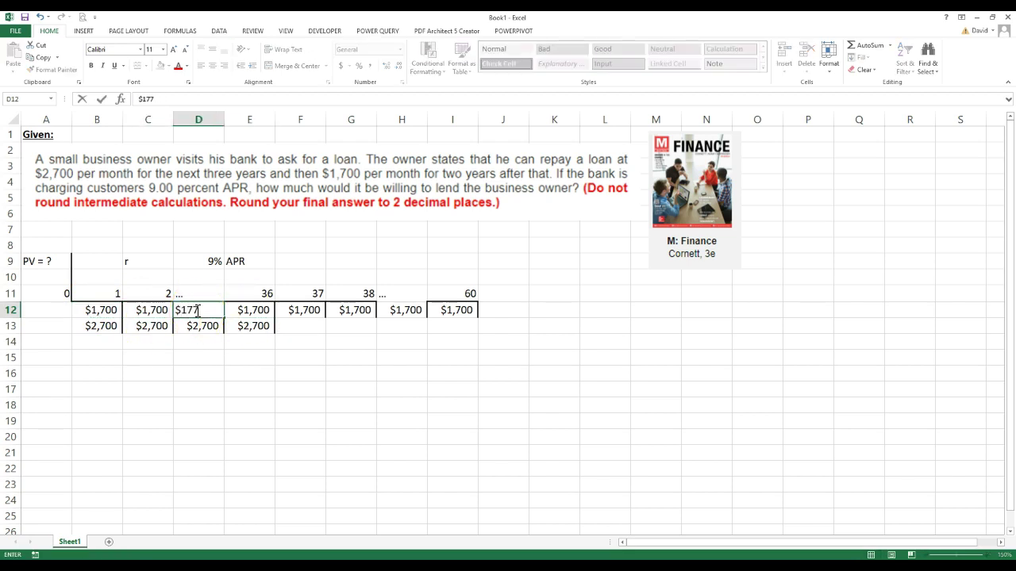
type("700")
key("Return")
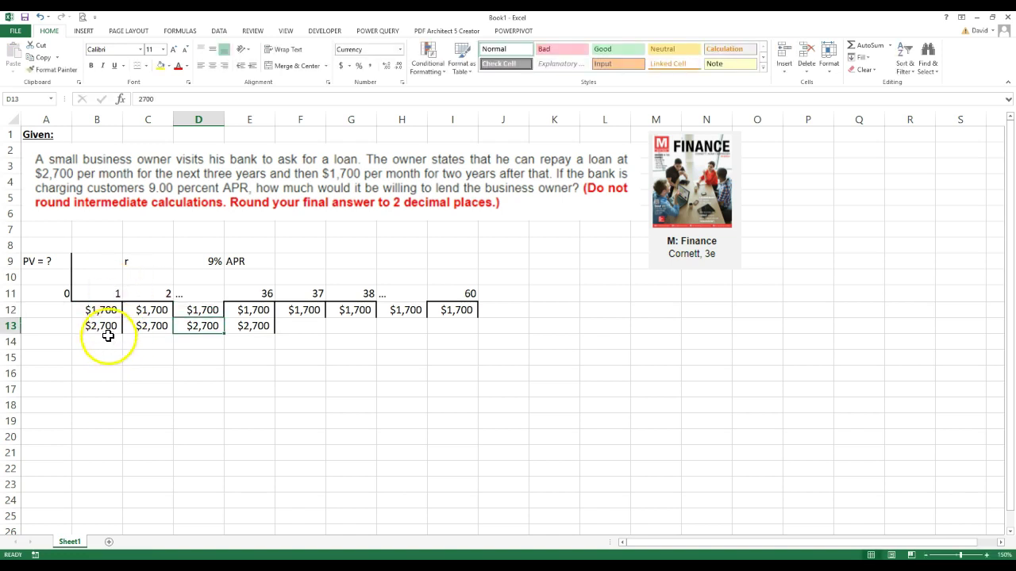
- Replace the month 1 payment in B13 with $1,000
left_click(98, 328)
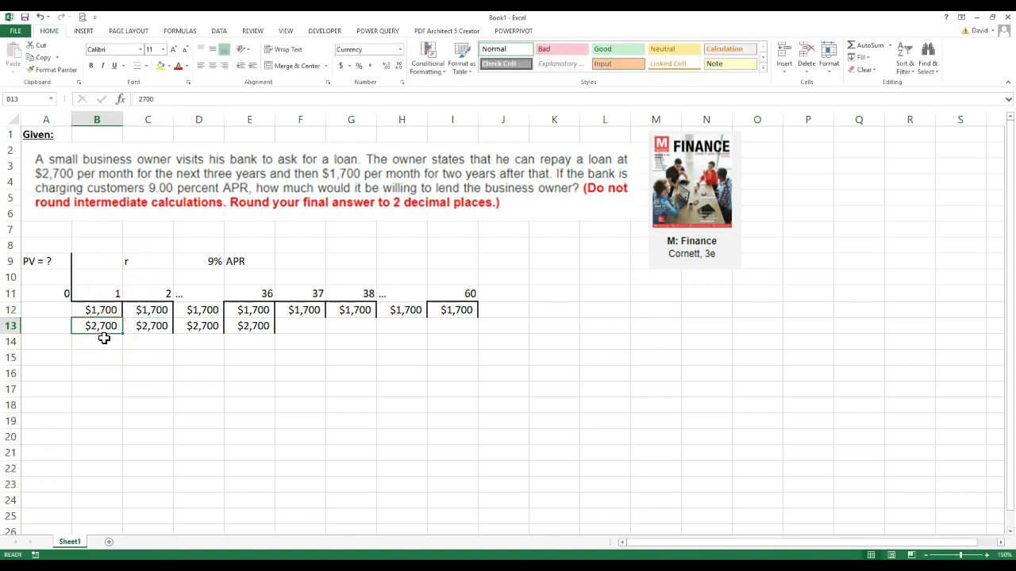
type("$1000")
key("Return")
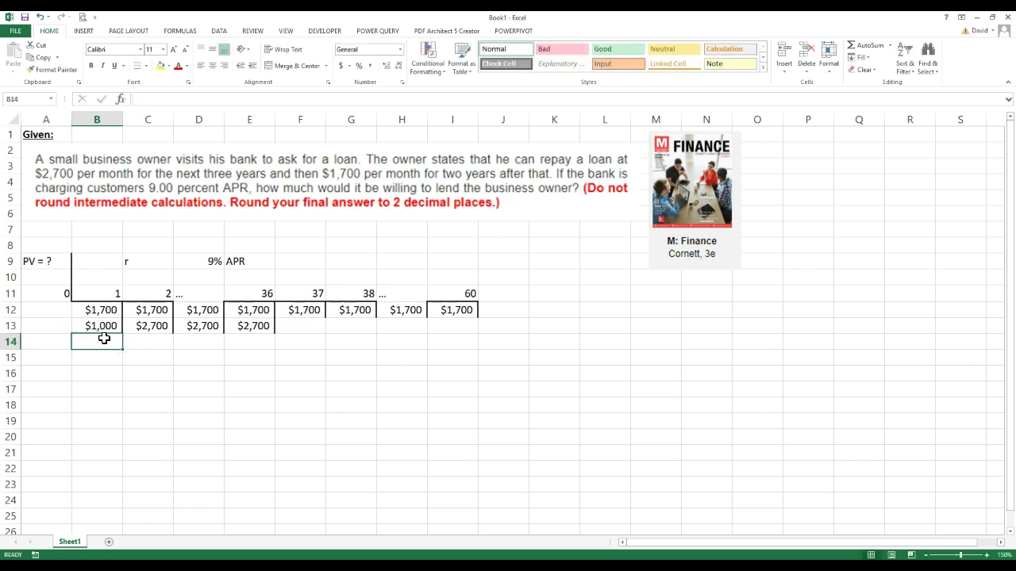
- Copy the $1,000 payment from B13 to C13, D13 and E13, replacing the $2,700 values
left_click(103, 332)
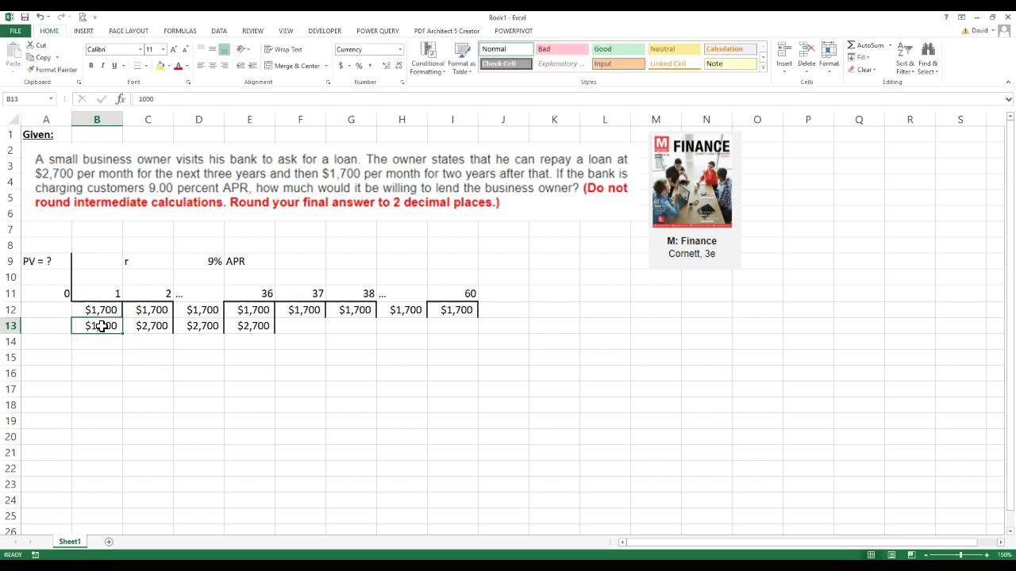
key("ctrl+c")
left_click(150, 322)
key("ctrl+v")
left_click(197, 327)
key("ctrl+v")
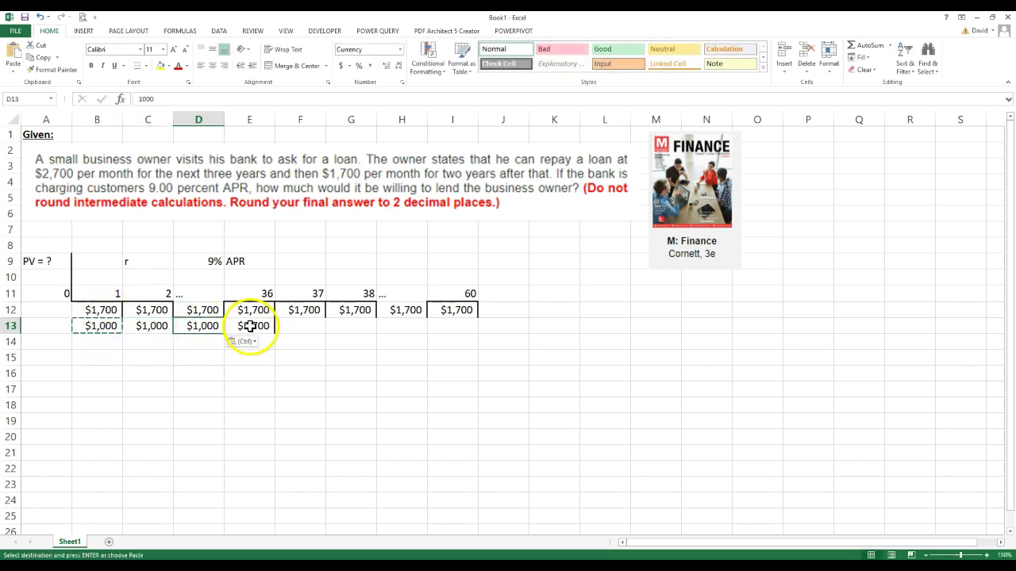
left_click(250, 326)
key("ctrl+v")
left_click(263, 401)
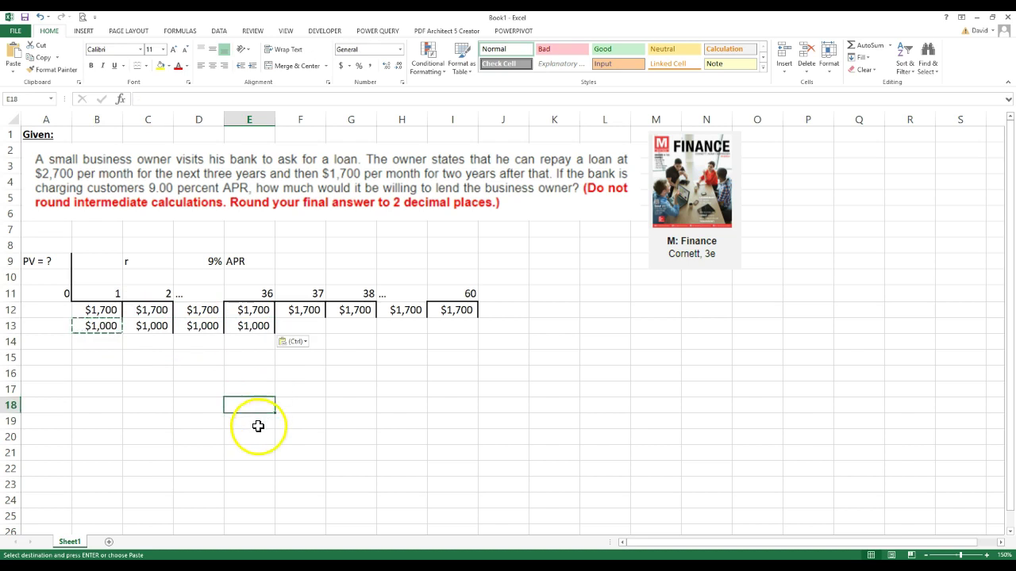
left_click(152, 405)
key("Escape")
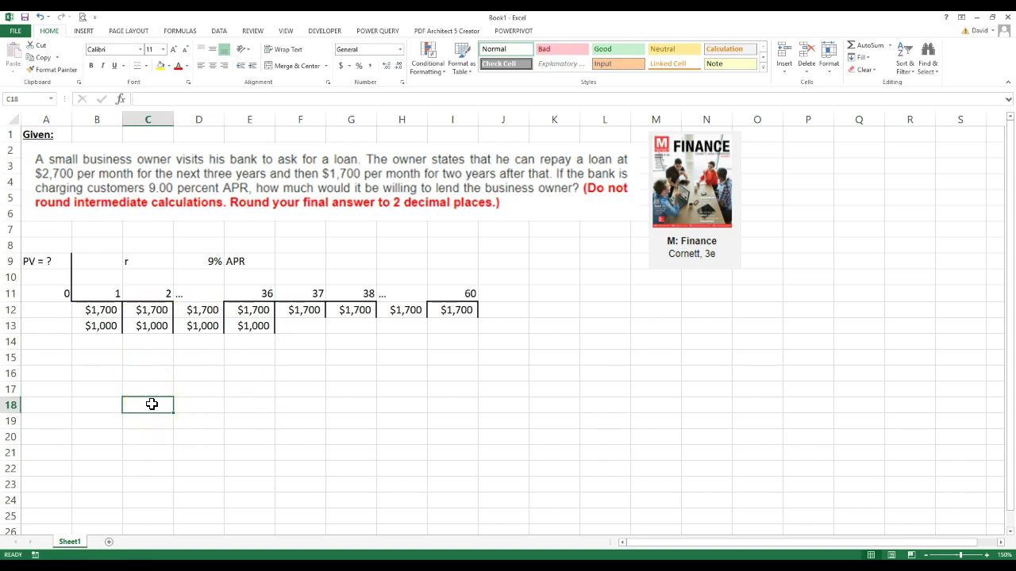
left_click_drag(99, 310, 453, 311)
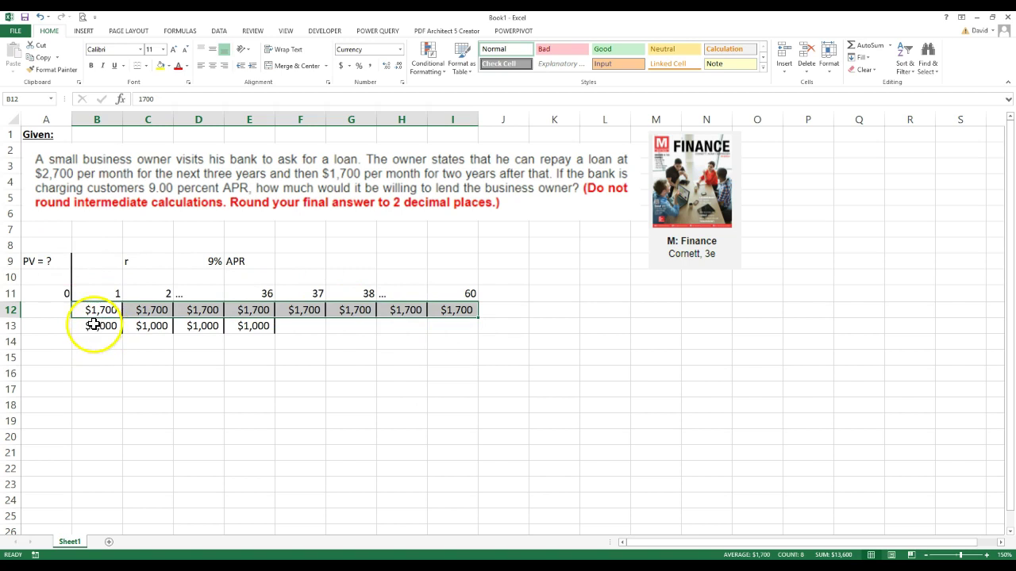
left_click_drag(100, 325, 251, 341)
left_click_drag(143, 317, 252, 325)
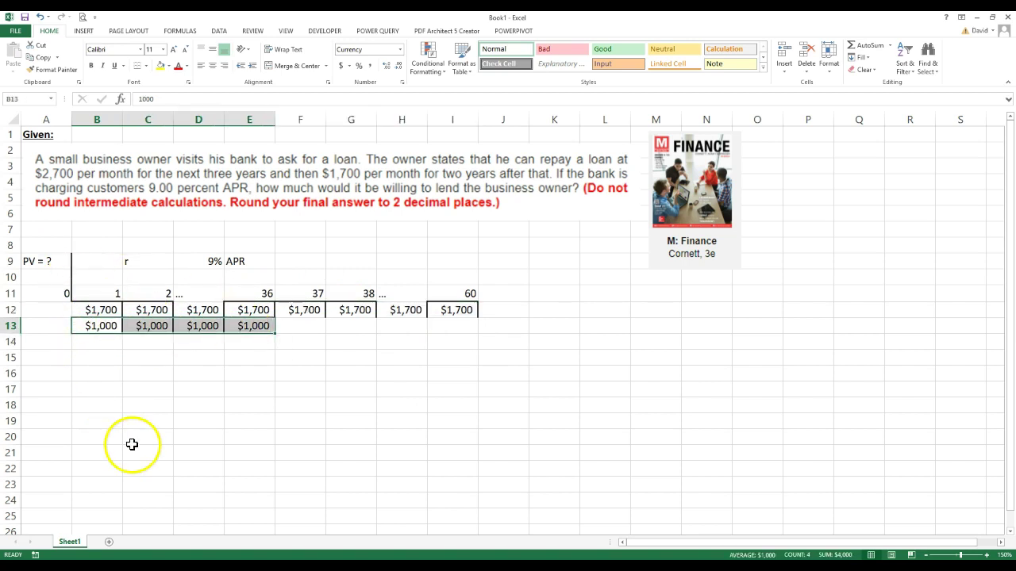
left_click(169, 417)
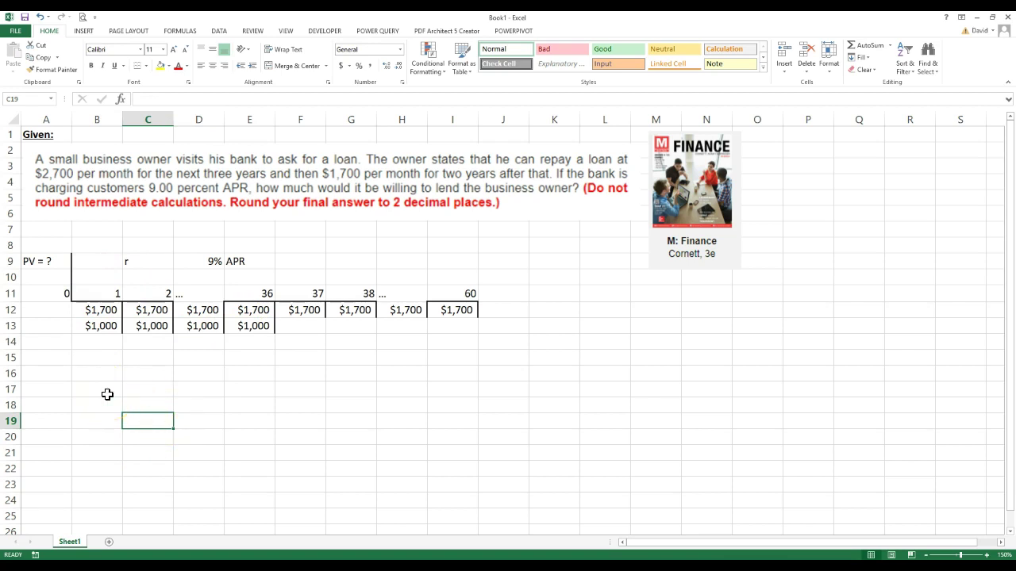
- Enter the heading "Find:" in A15, with PV in A16 and a question mark in B16
left_click(44, 359)
type("Find")
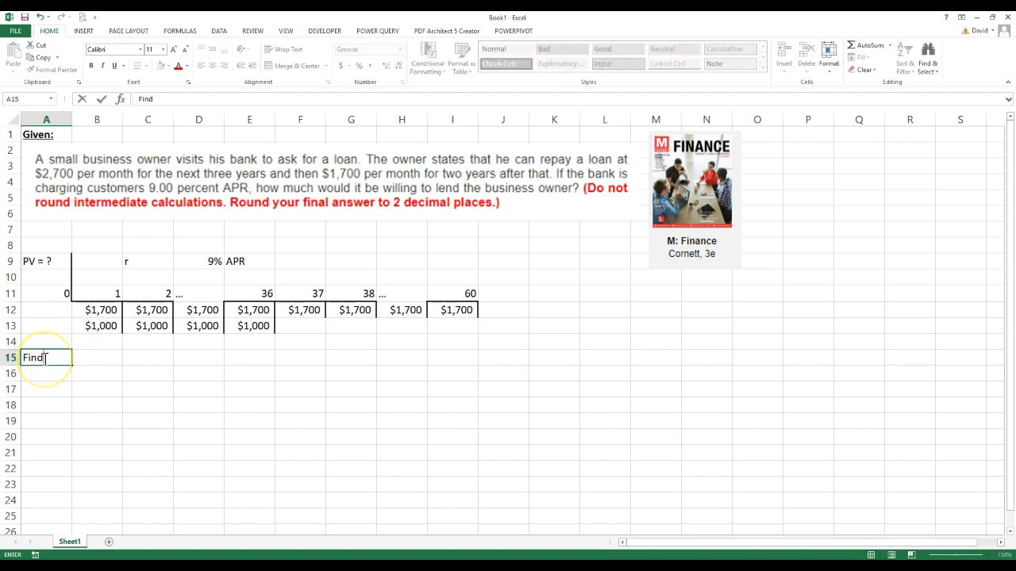
key("Return")
type("PV")
key("Tab")
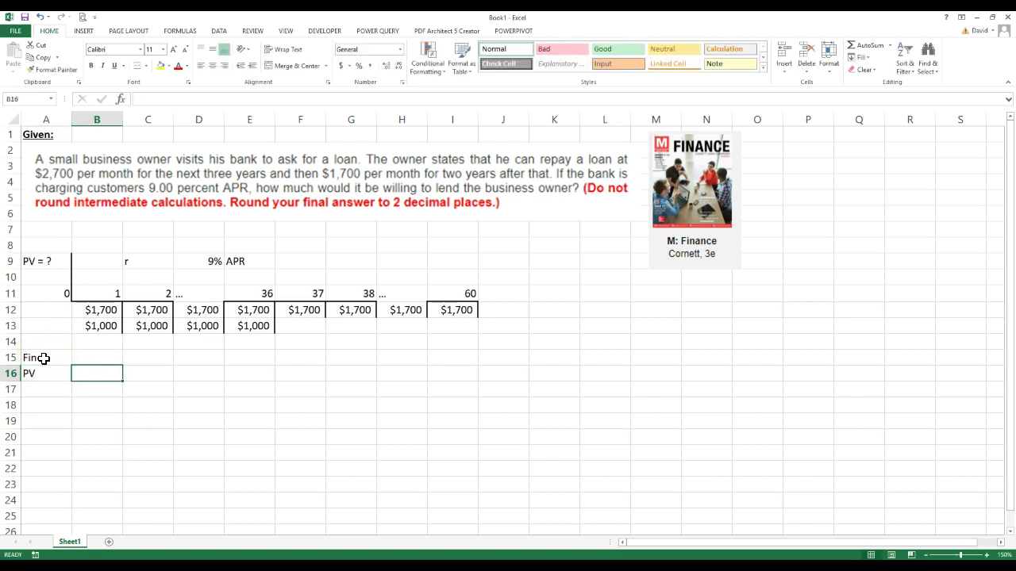
key("Down")
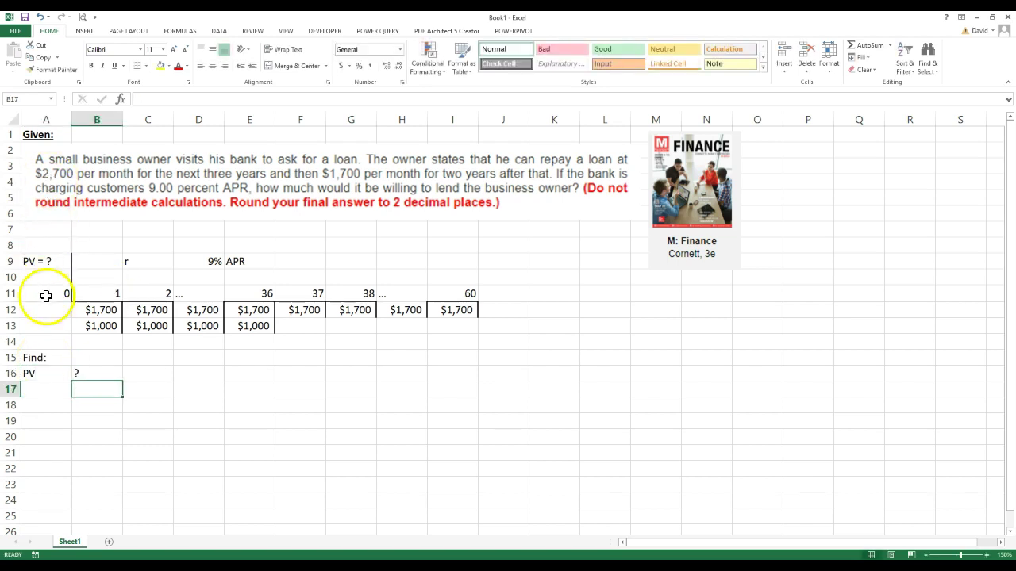
- Enter the heading "Solution:" in A17, below the PV line
left_click(40, 393)
type("S")
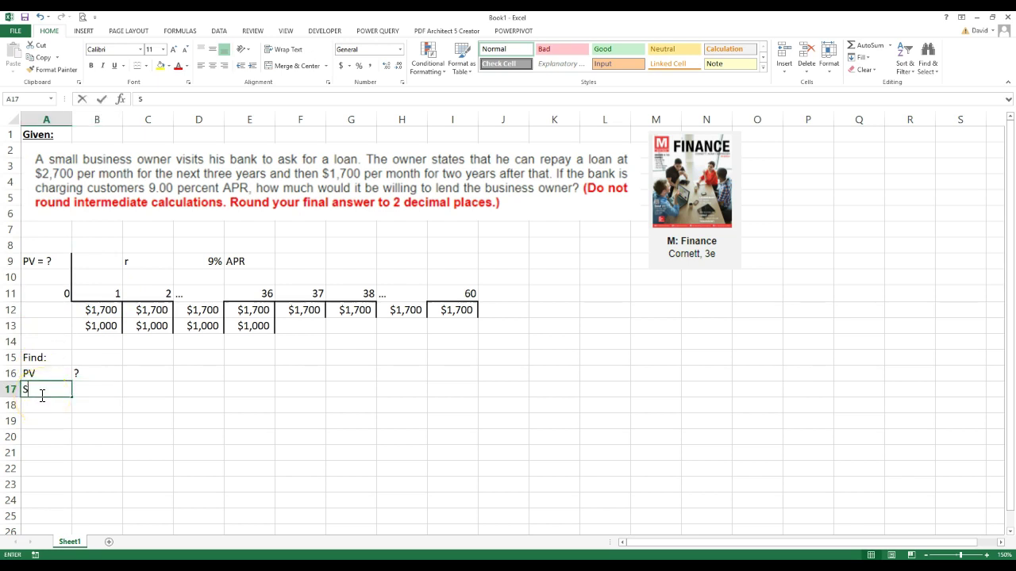
type("olt")
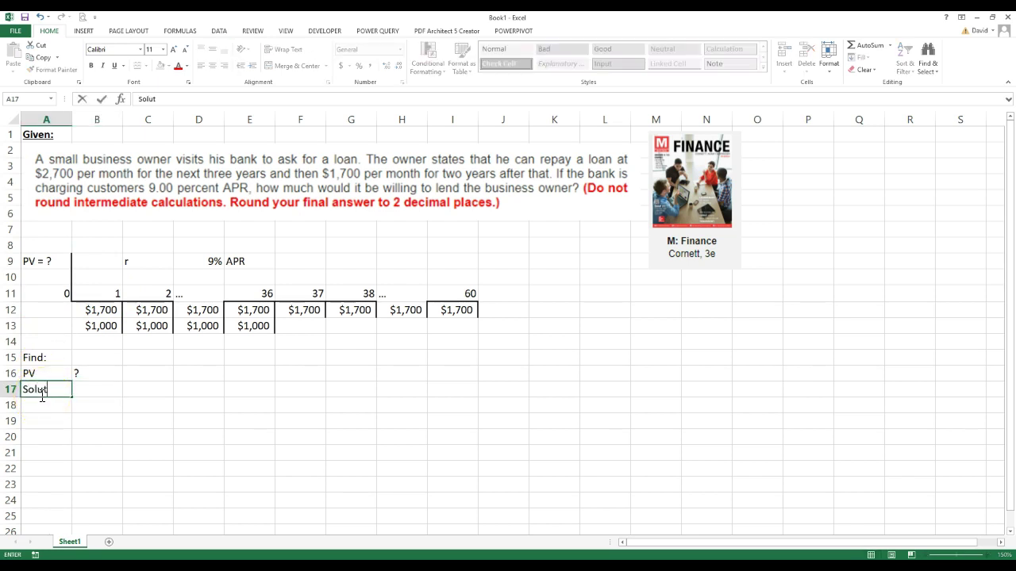
type("tion:")
key("Return")
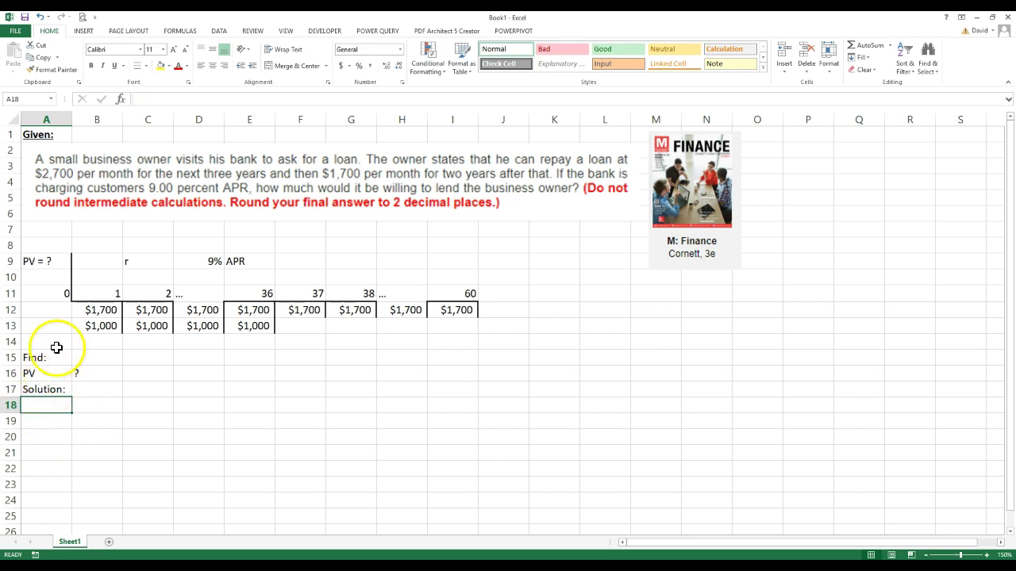
- Make the "Find:" and "Solution:" headings in A15 and A17 bold and underlined
left_click(34, 358)
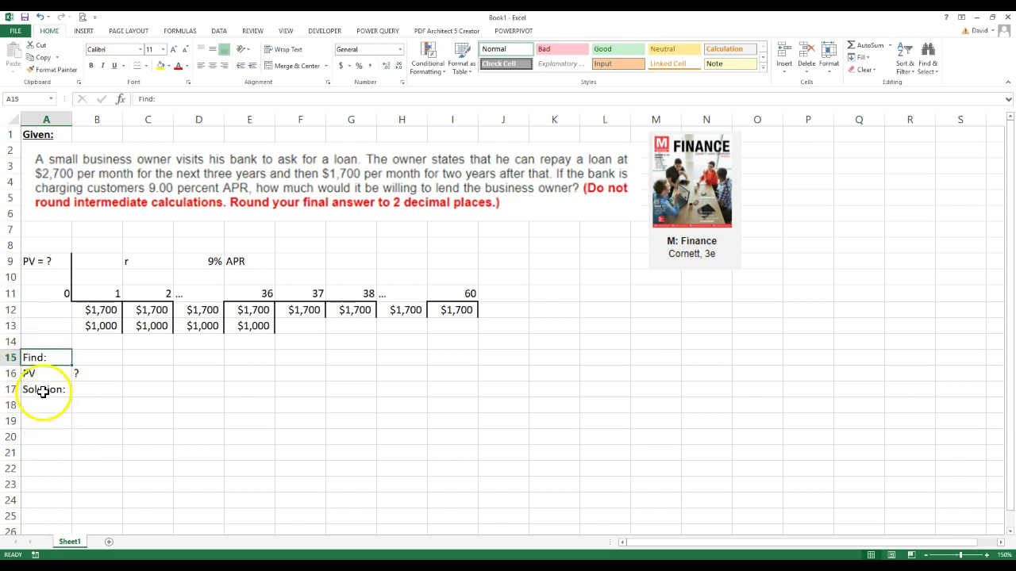
left_click(38, 390, "ctrl")
left_click(91, 66)
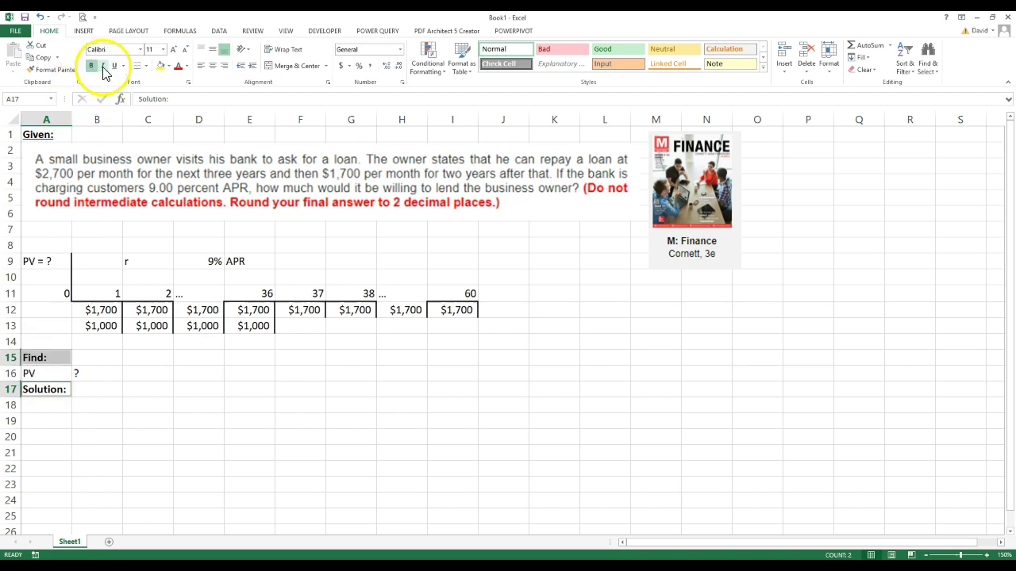
- List the variable labels N, r, PV, PMT and FV in A18 through A22 under the Solution heading
left_click(49, 406)
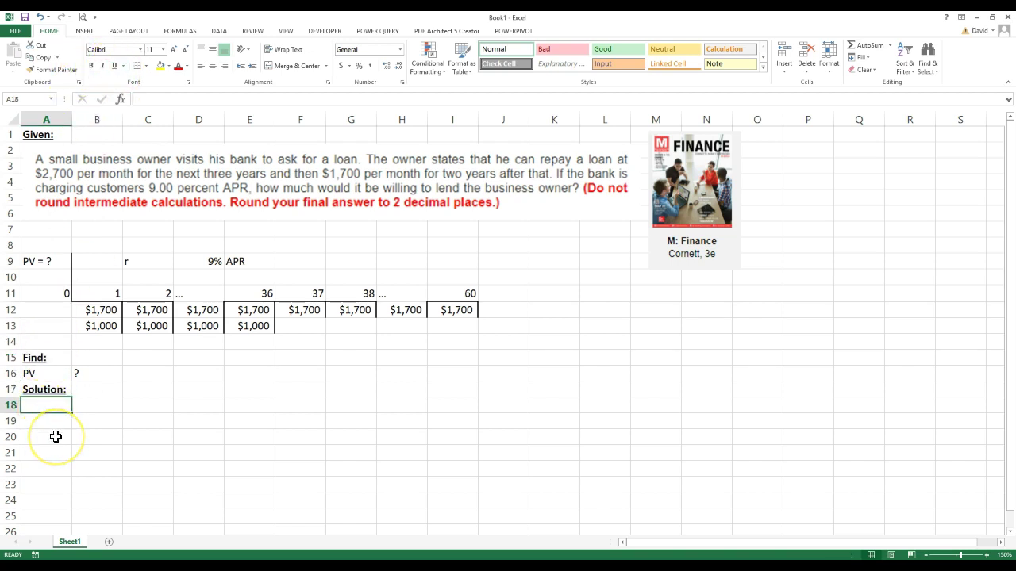
type("N")
key("Return")
type("r")
key("Return")
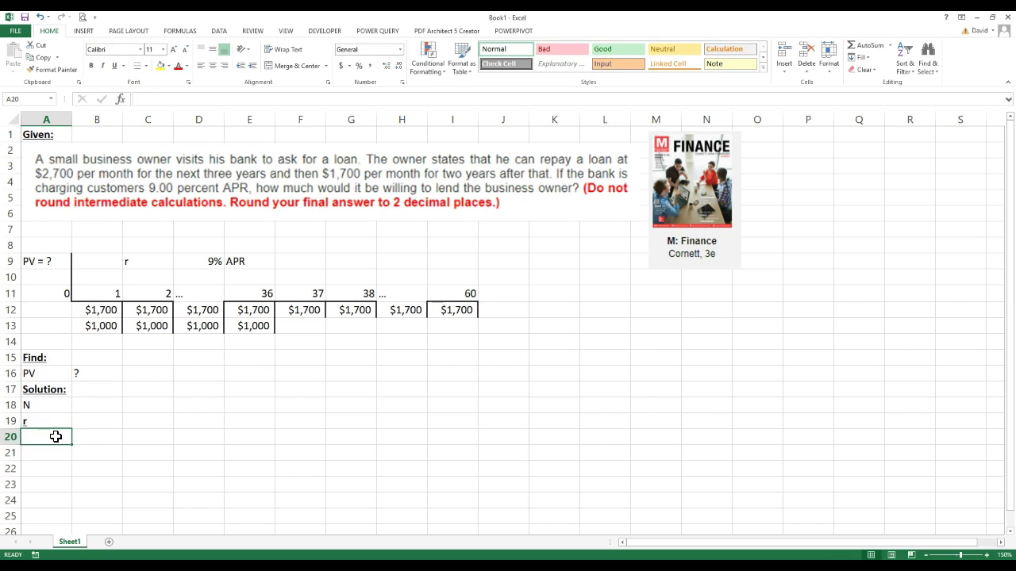
type("PV")
key("Return")
type("PMT")
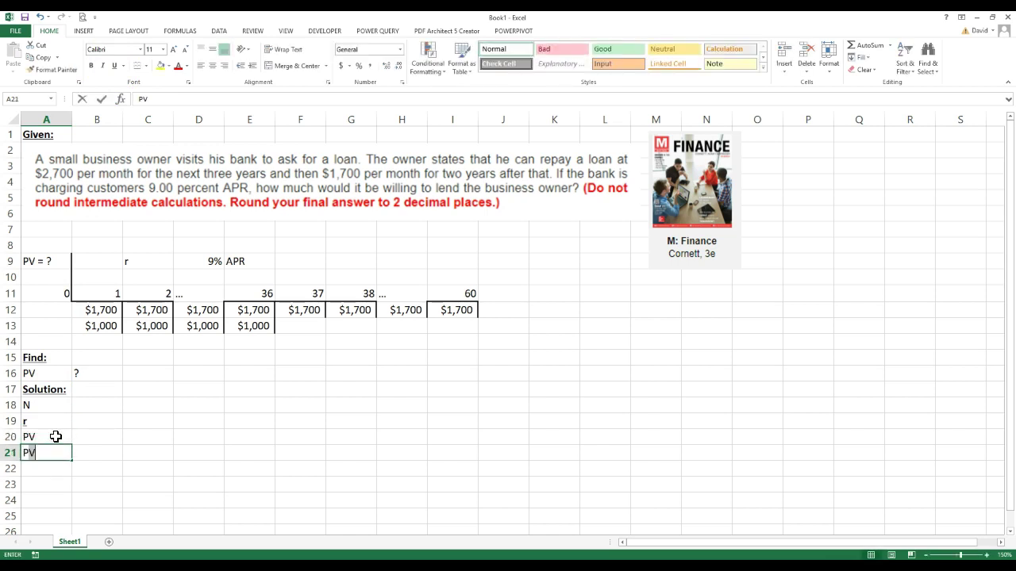
key("Return")
type("FV")
key("Return")
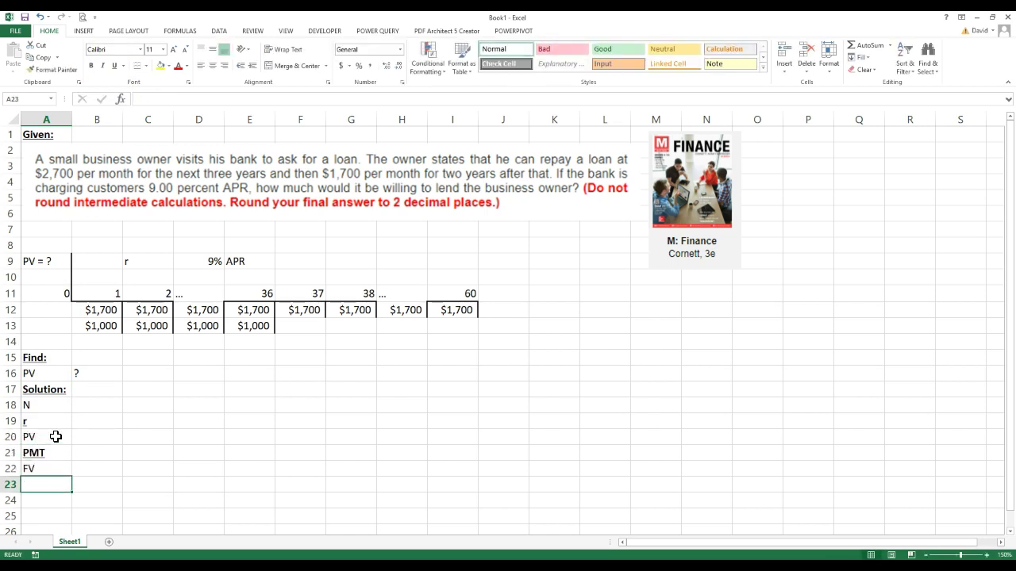
- Copy the plain formatting of the N label in A18 onto the labels in A19:A22
left_click(32, 453)
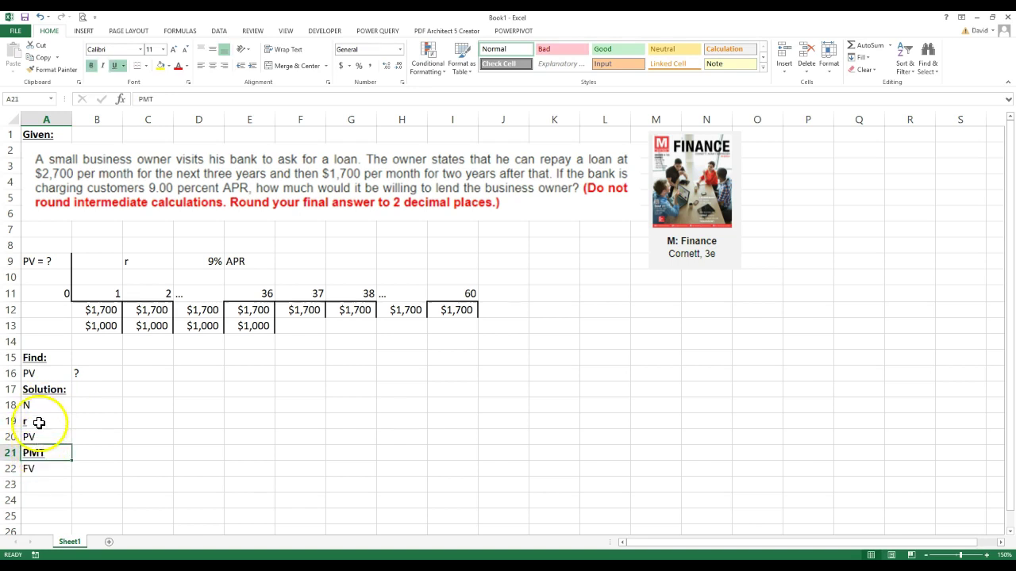
left_click(36, 421)
left_click(43, 450)
left_click(41, 418)
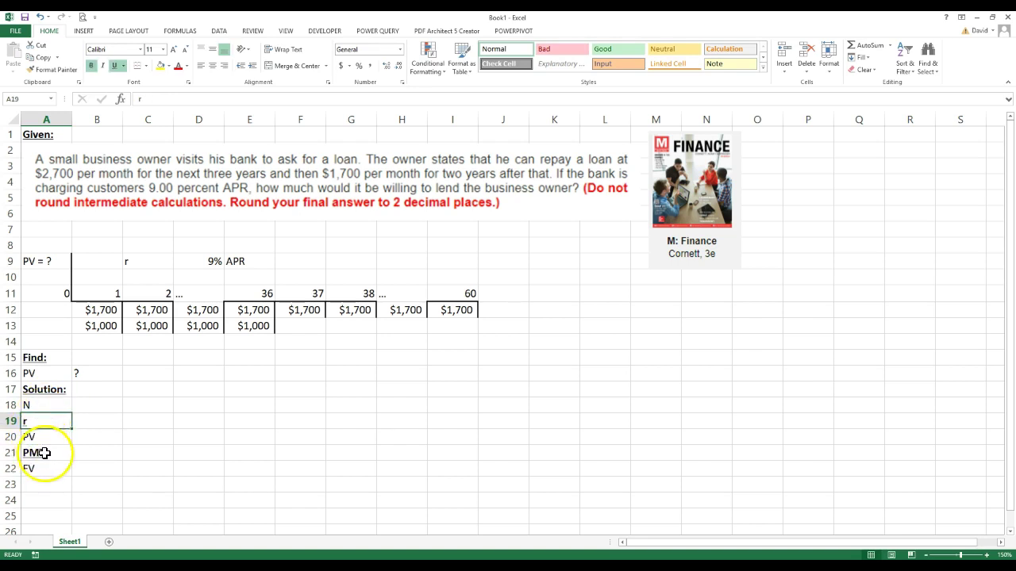
left_click(41, 451)
left_click(46, 419)
left_click(50, 465)
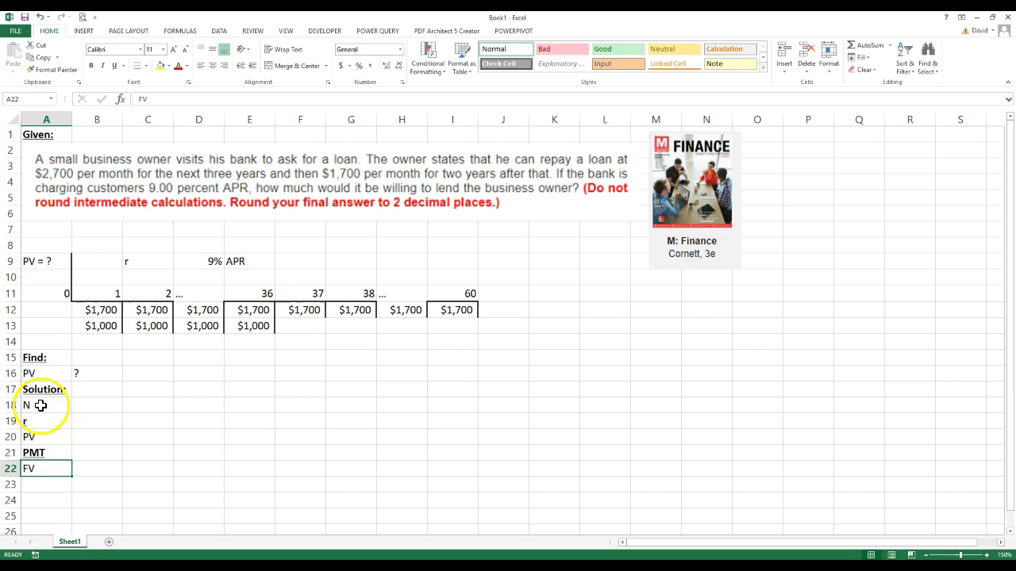
left_click(42, 405)
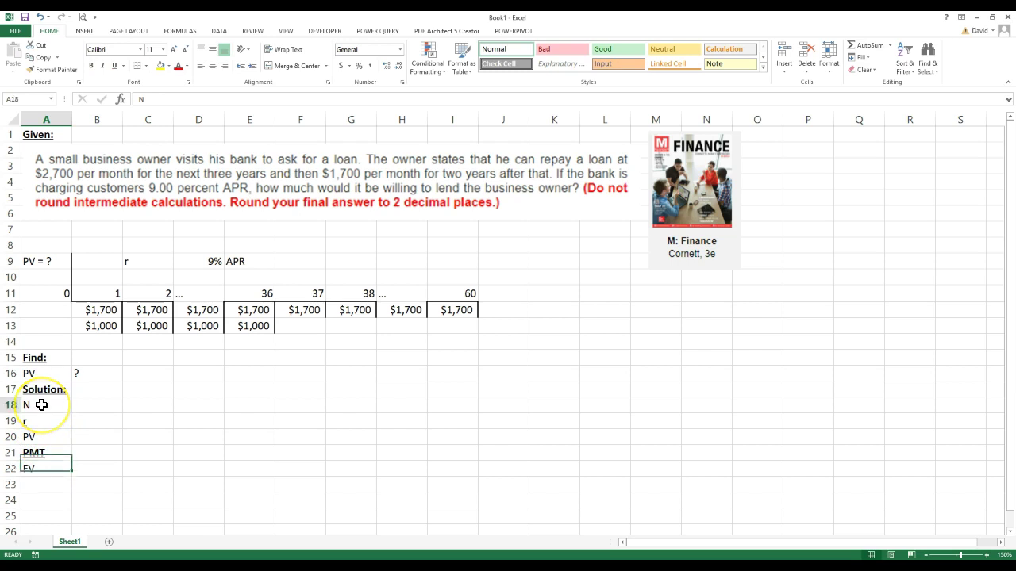
left_click(41, 69)
left_click_drag(41, 421, 43, 468)
left_click(102, 470)
- Link N in B18 to the final month in I11 and enter the unit "months" in C18
left_click(83, 406)
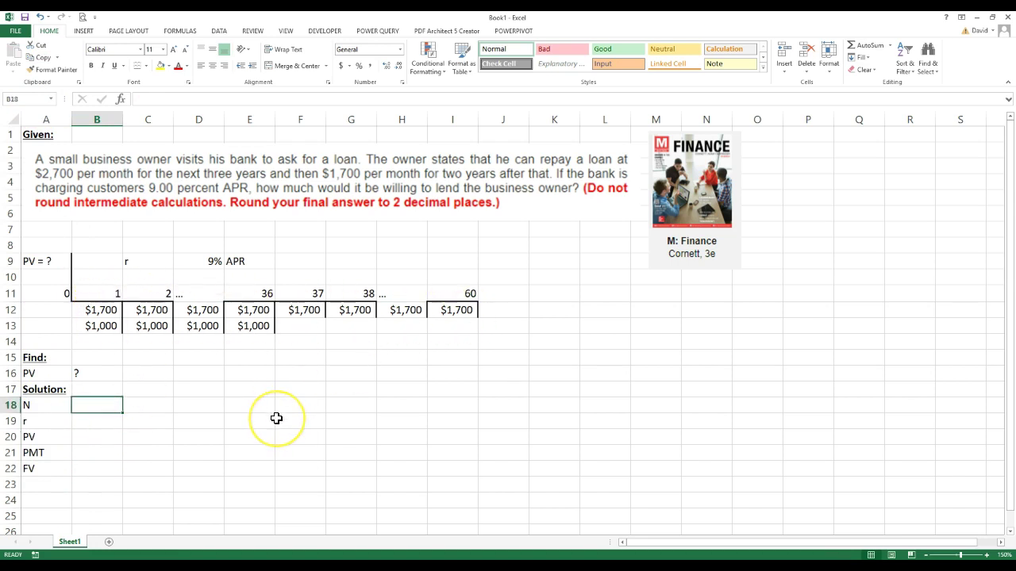
type("=")
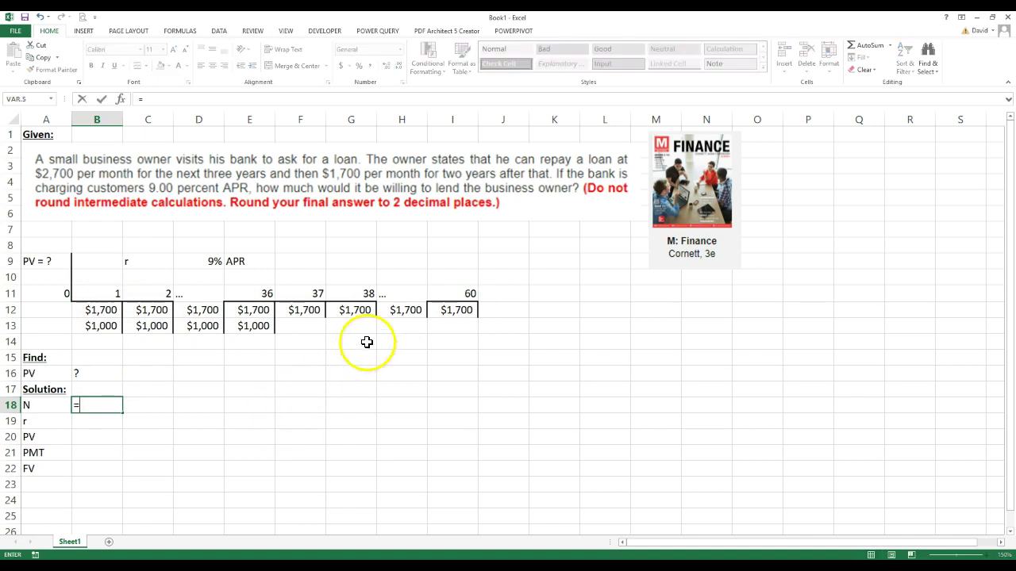
left_click(449, 292)
key("Return")
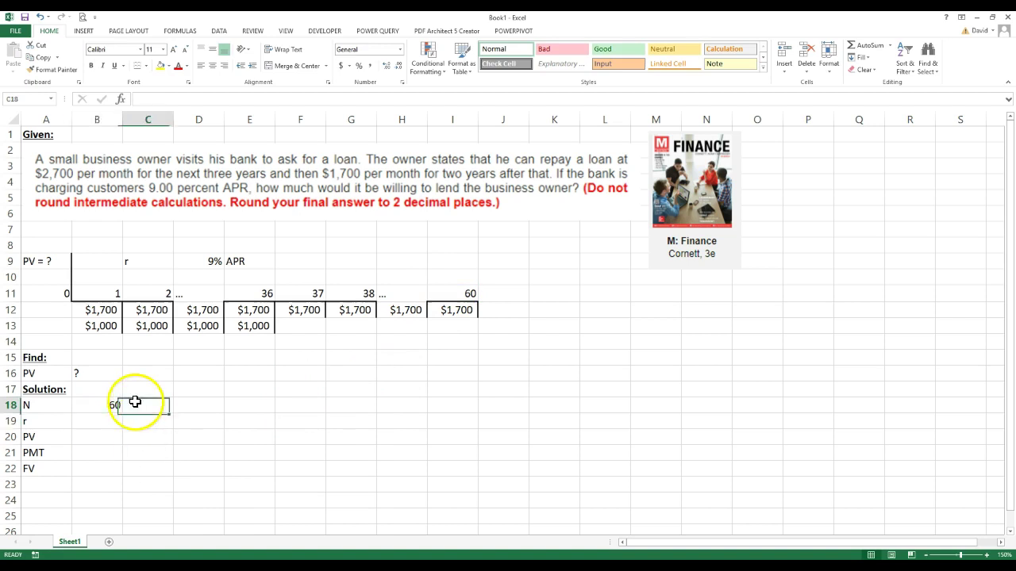
type("onths")
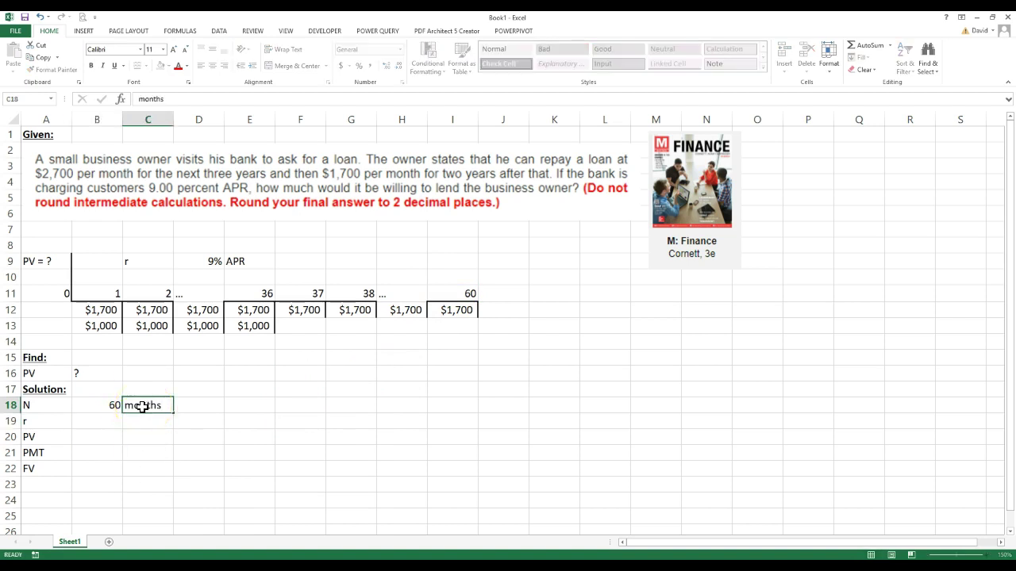
key("Return")
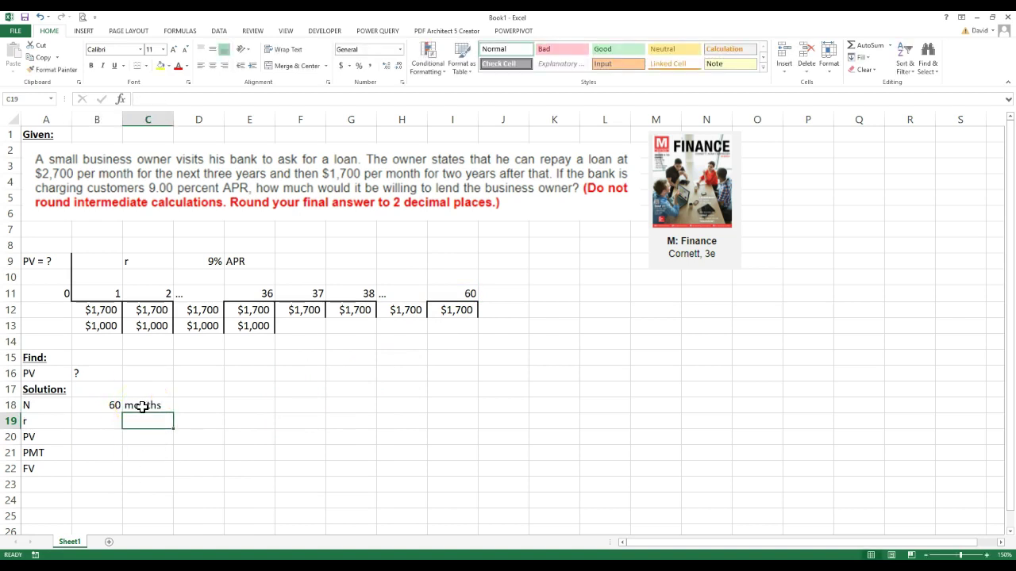
- Calculate the monthly rate r in B19 with the formula =D9/12
left_click(92, 421)
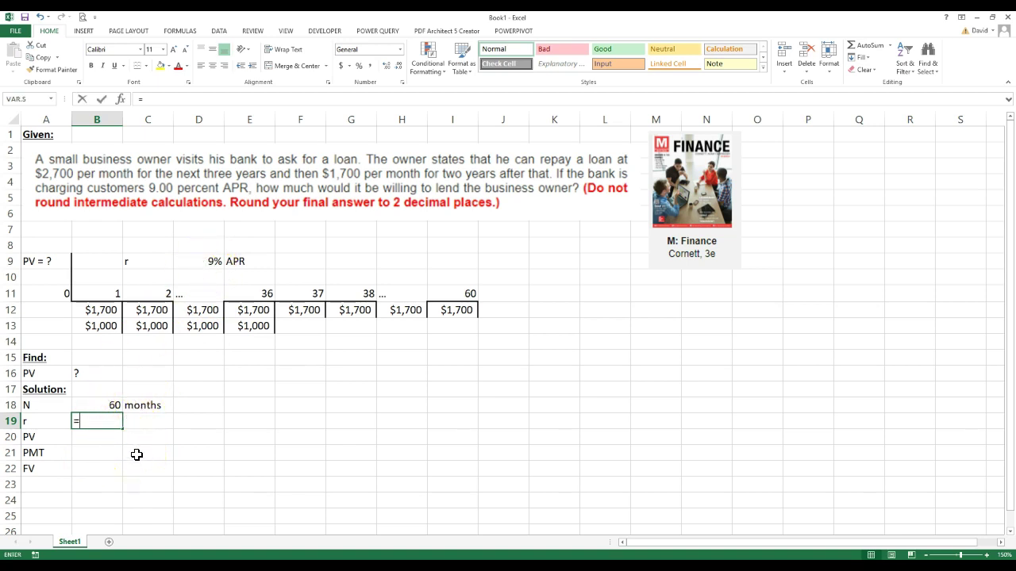
left_click(210, 263)
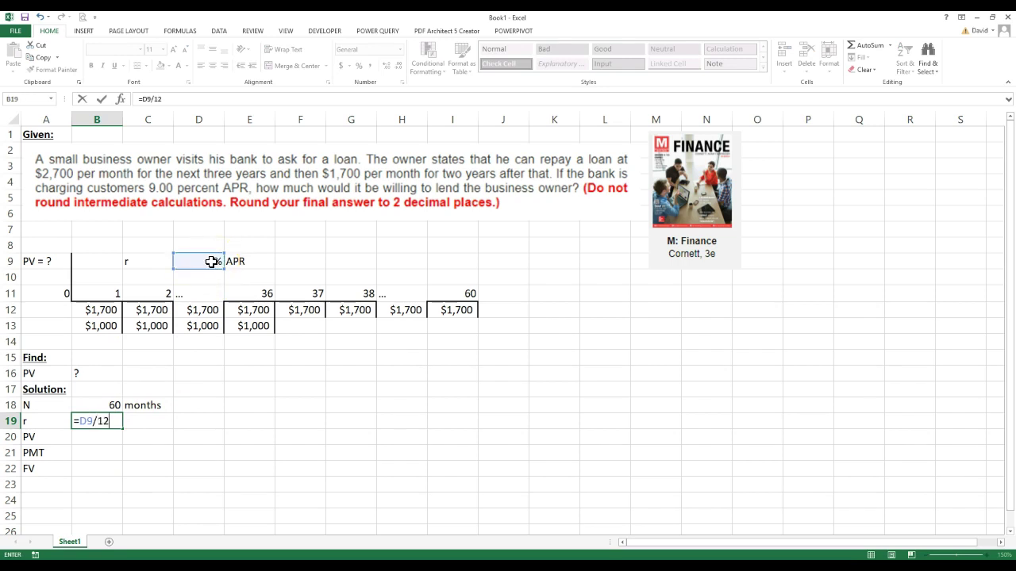
type("/12")
key("Return")
- Format the monthly rate in B19 as a percentage with two decimal places
left_click(103, 421)
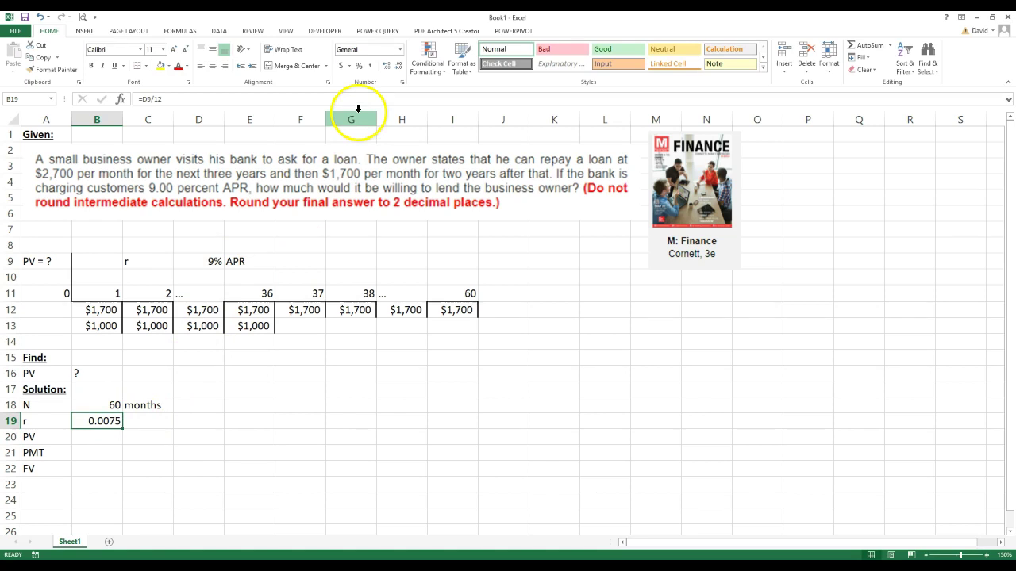
left_click(363, 69)
left_click(388, 68)
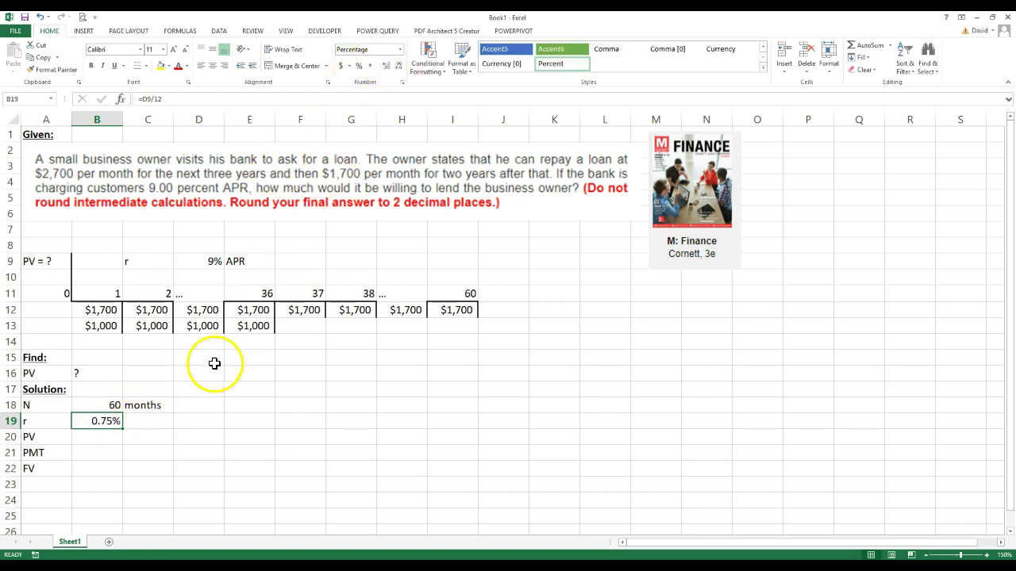
left_click(200, 451)
left_click(103, 422)
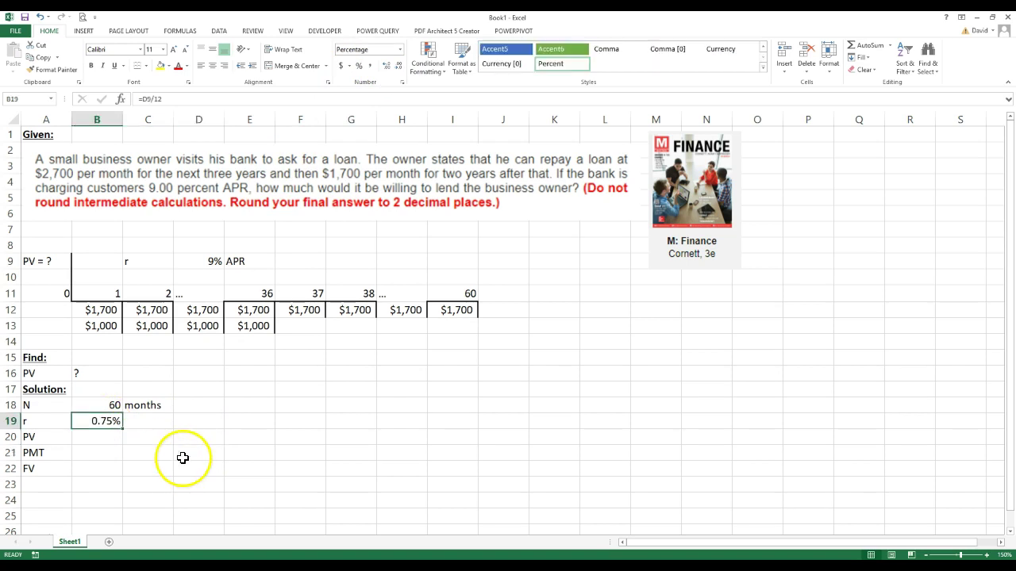
- Enter the PMT in B21 as the negative of the $1,700 payment with =-B12, and set FV in B22 to 0
left_click(95, 437)
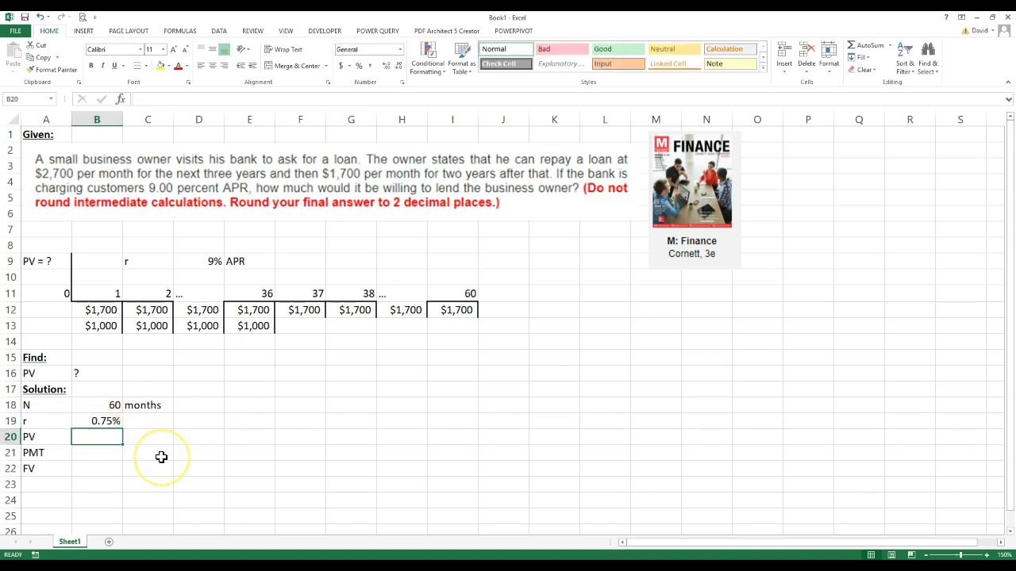
key("Return")
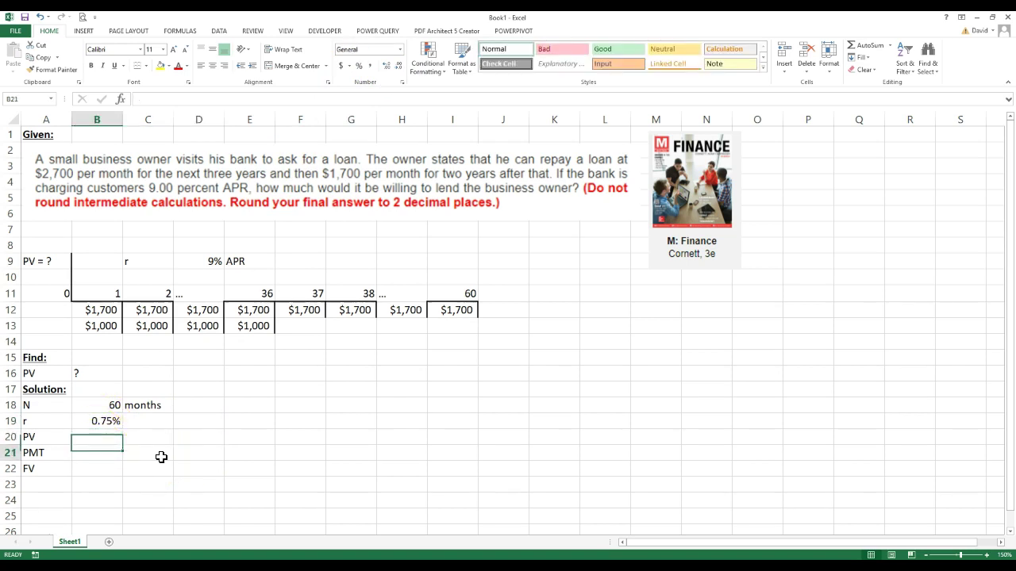
type("=-")
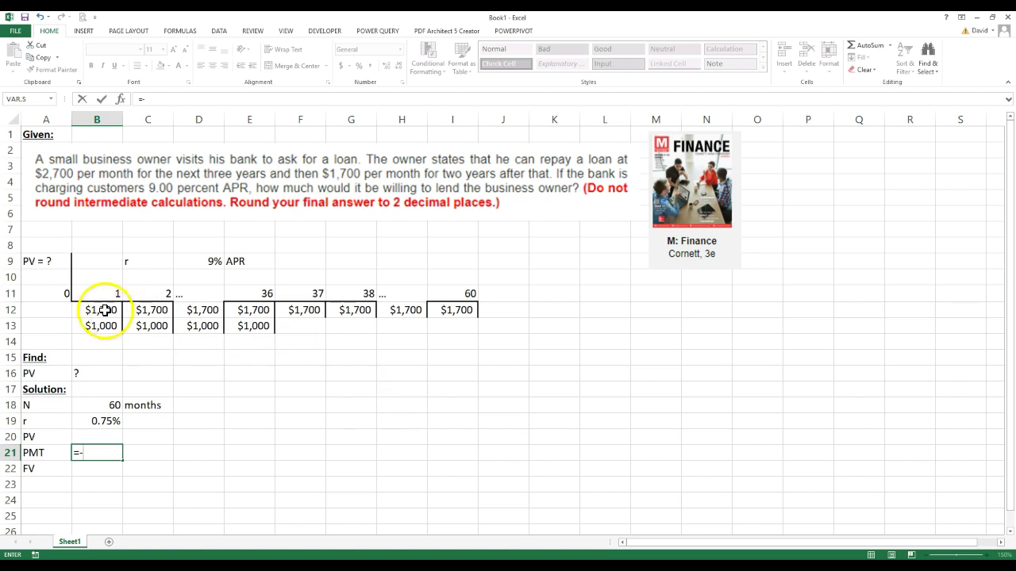
left_click(102, 310)
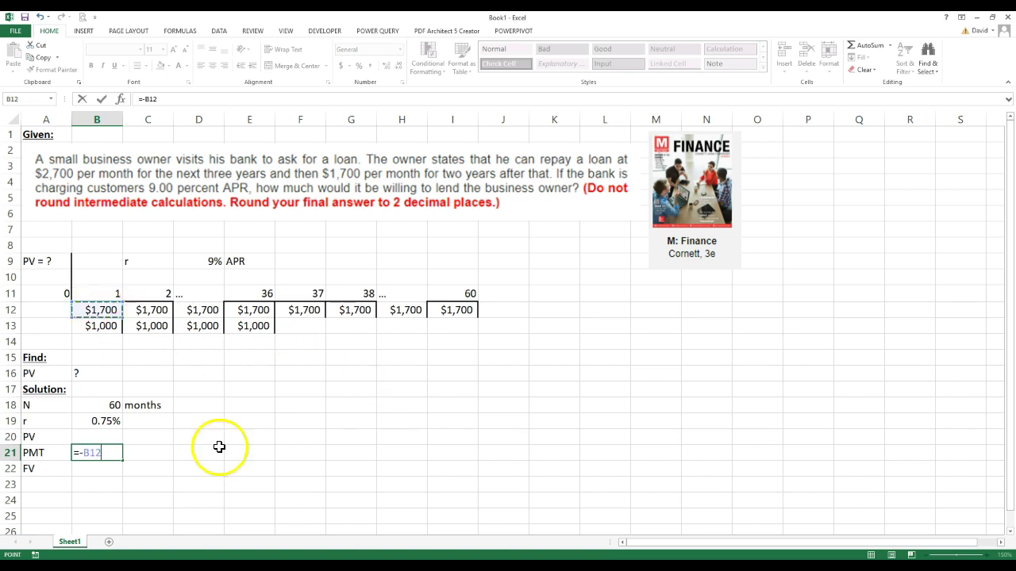
key("Return")
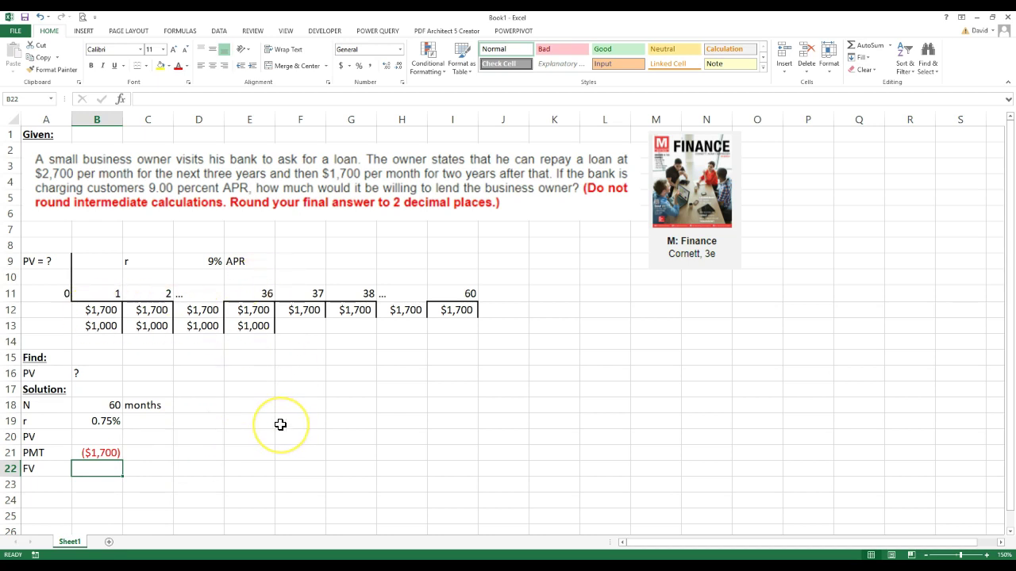
type("0")
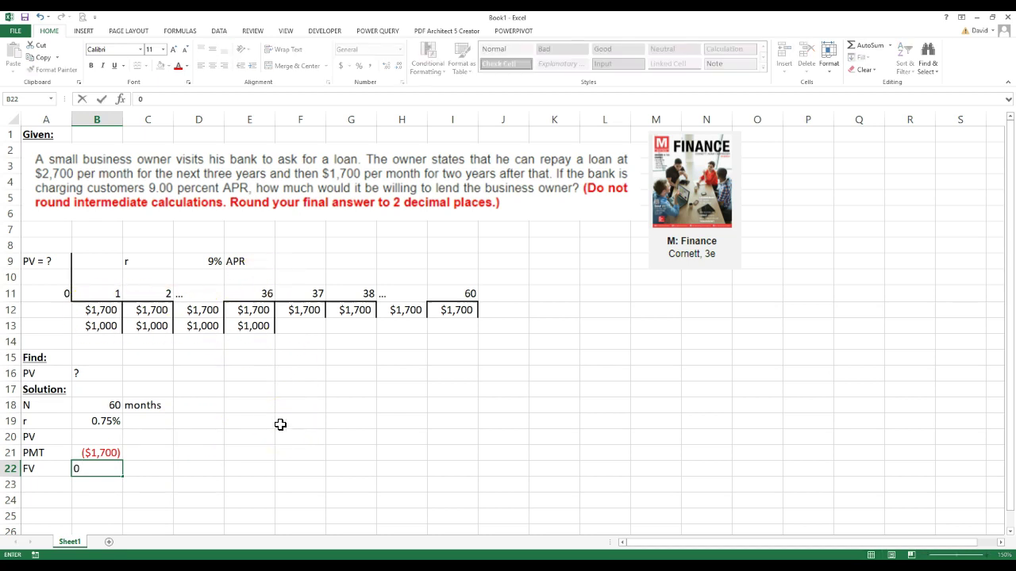
key("Return")
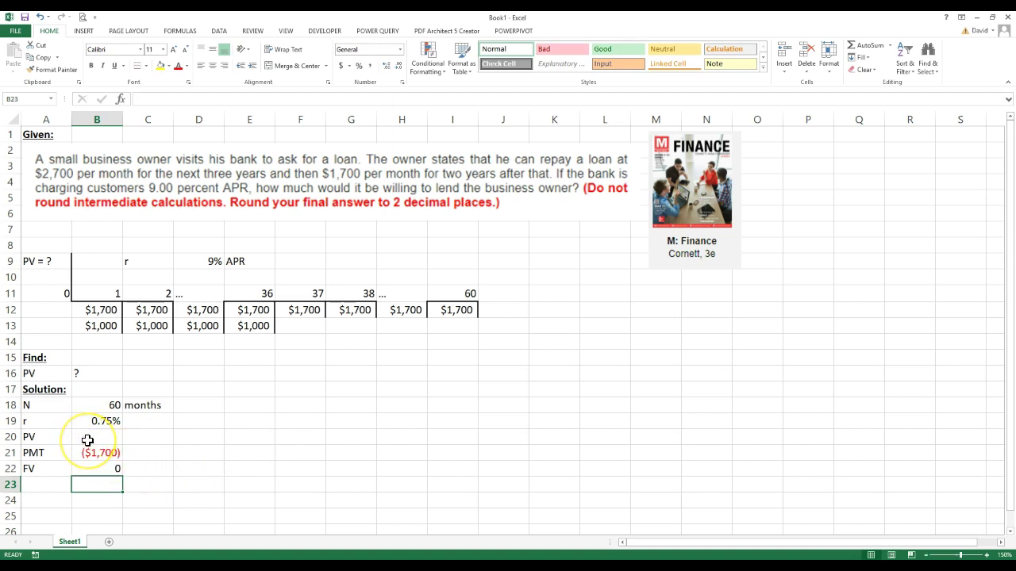
- Calculate the present value of the $1,700 stream in B20 with the formula =PV(B19,B18,B21,B22)
left_click(84, 439)
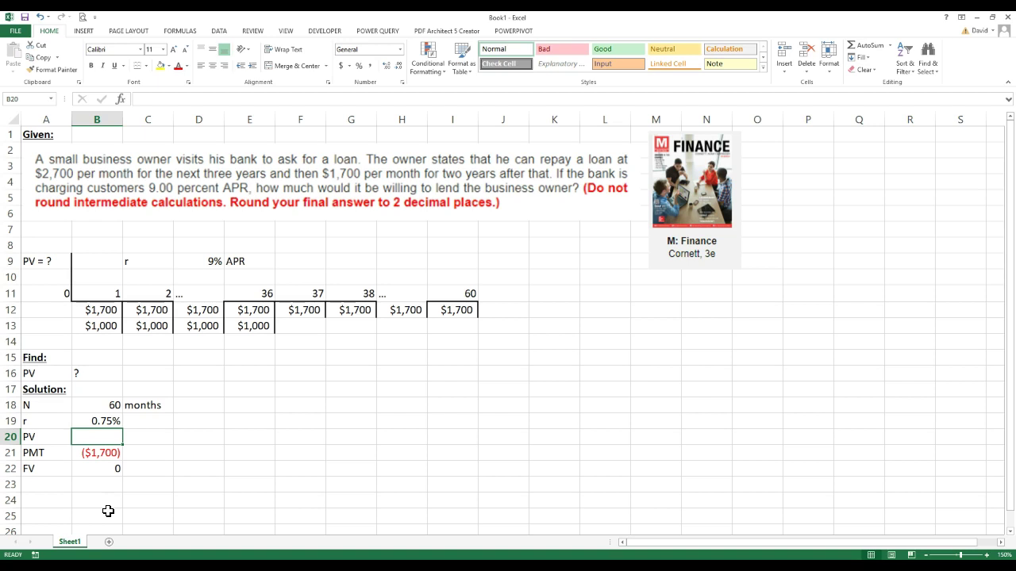
type("=PV(")
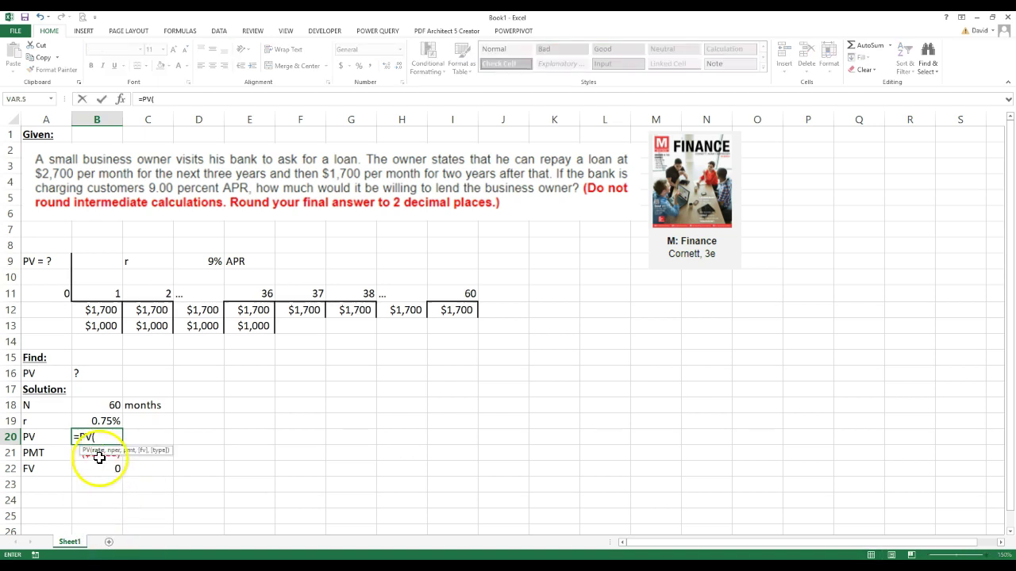
left_click(98, 422)
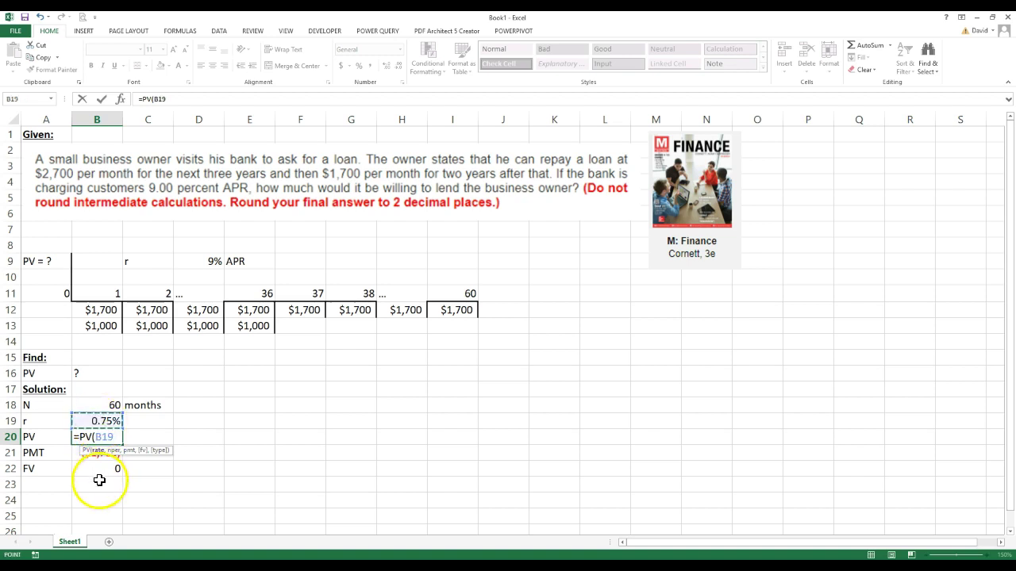
type(",")
left_click(96, 405)
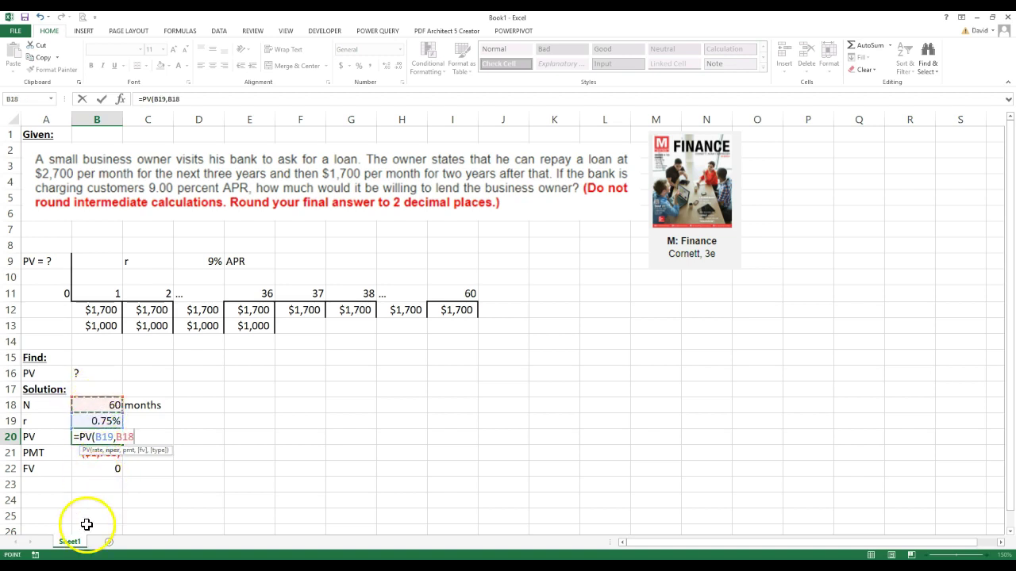
type(",")
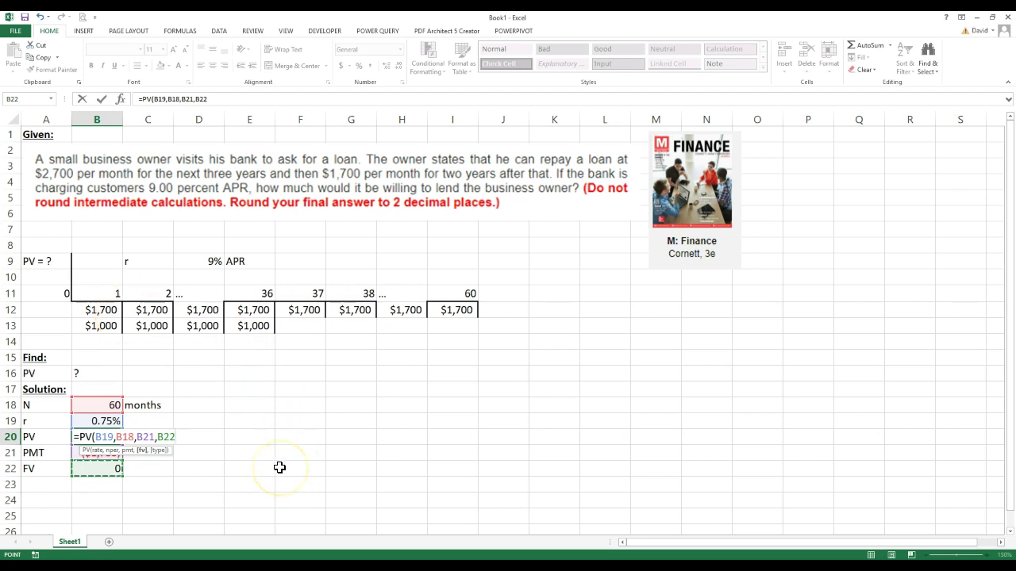
key("Return")
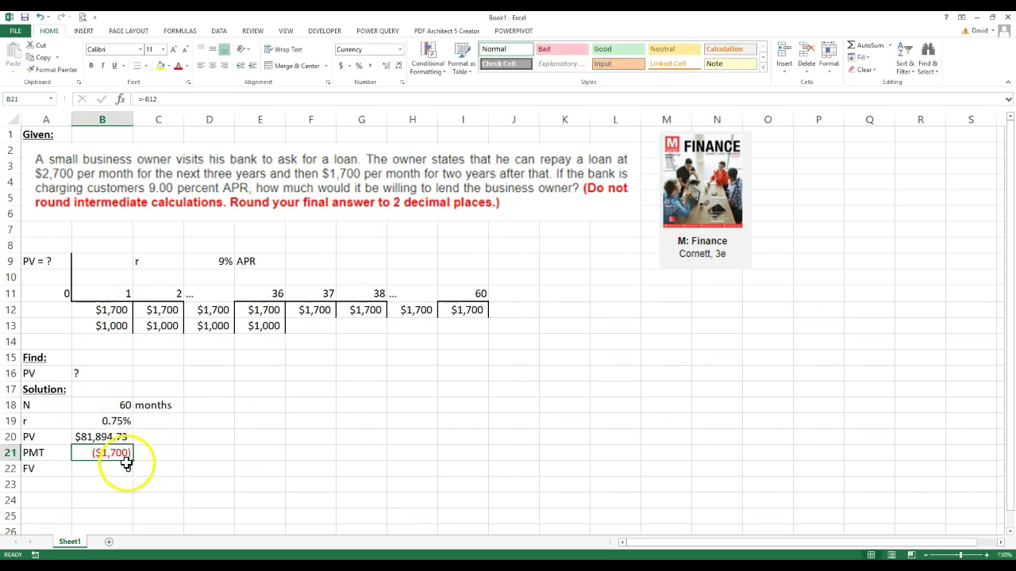
left_click(103, 436)
left_click(128, 311)
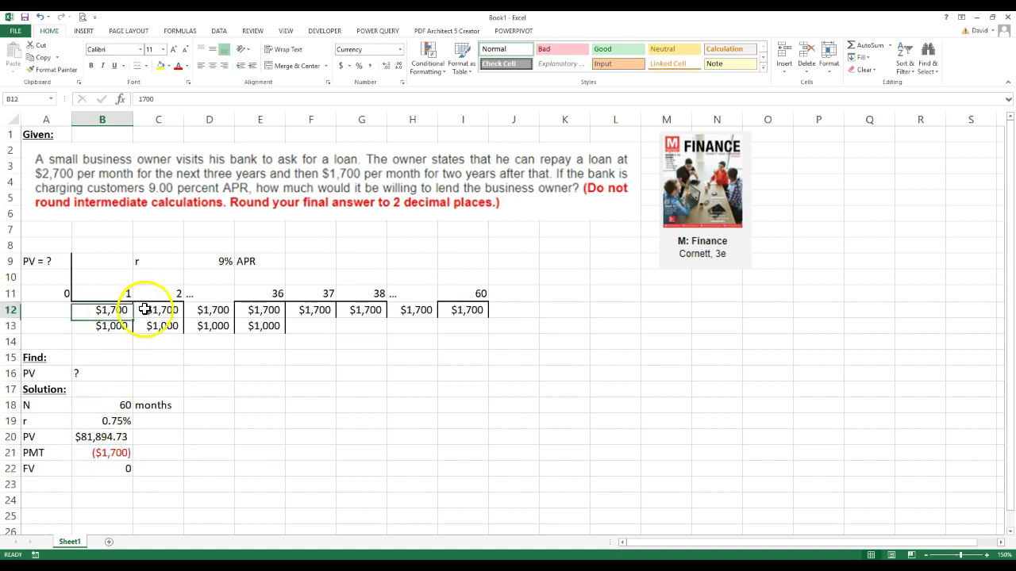
left_click_drag(144, 310, 448, 311)
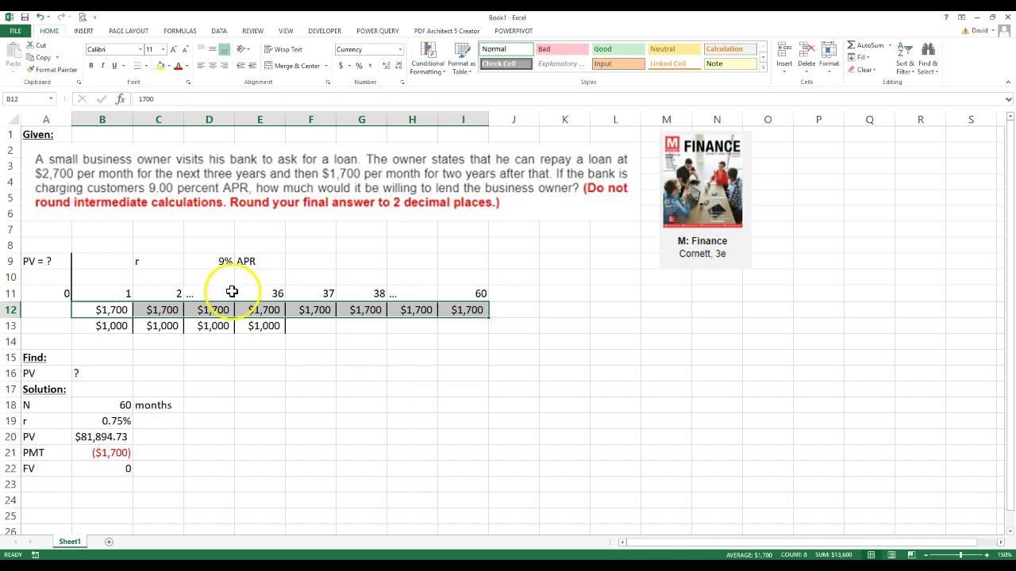
left_click(208, 261)
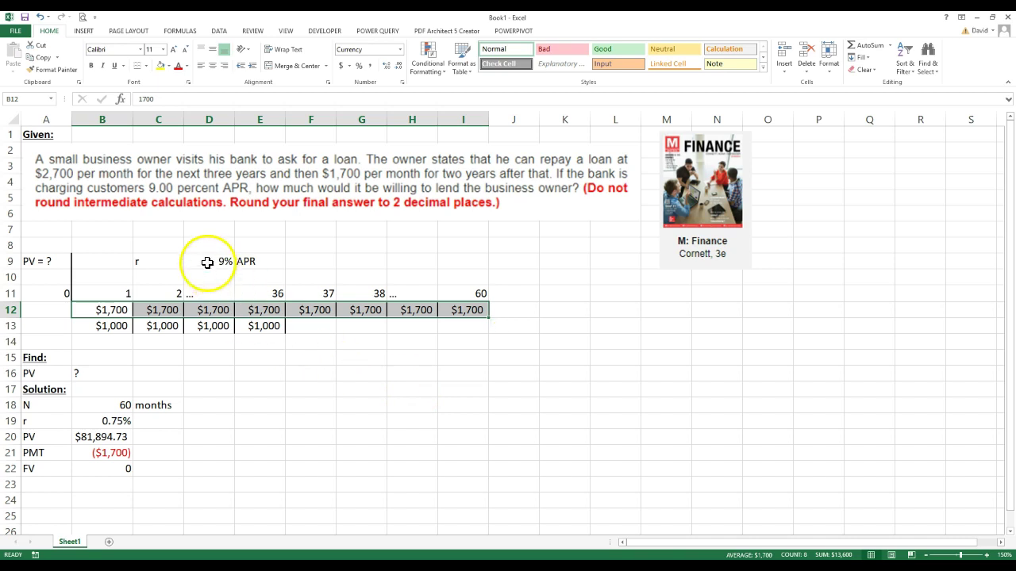
left_click(101, 438)
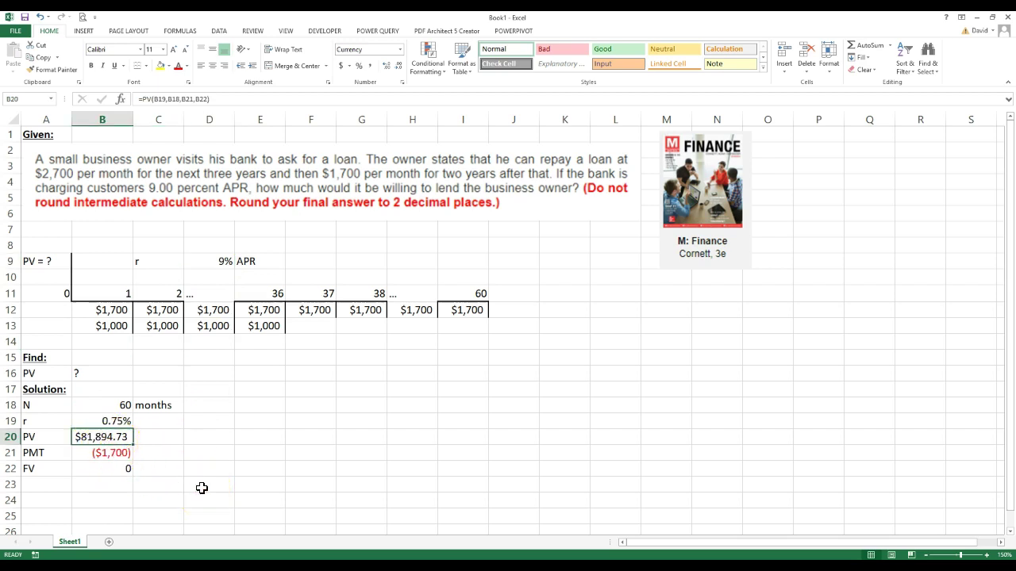
- Show the text of the B20 present value formula in C20 using the FORMULATEXT function
left_click(149, 437)
type("=")
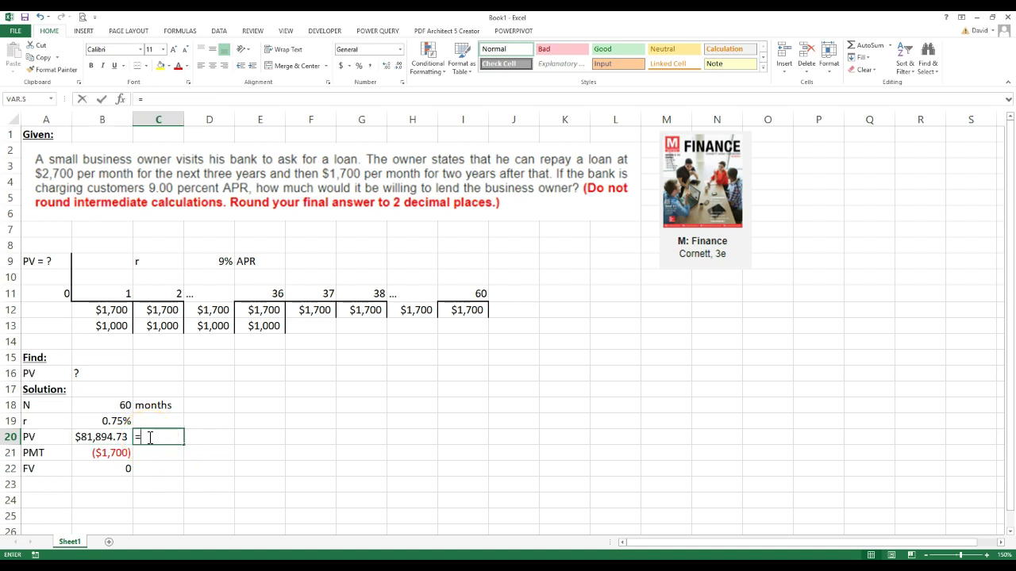
type("for")
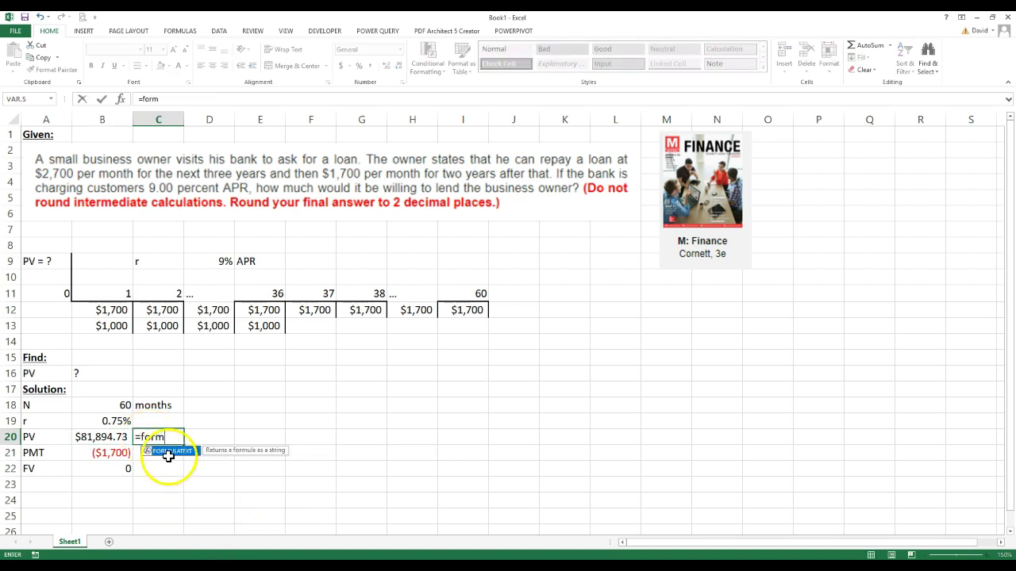
type("m")
double_click(169, 451)
left_click(102, 437)
key("Return")
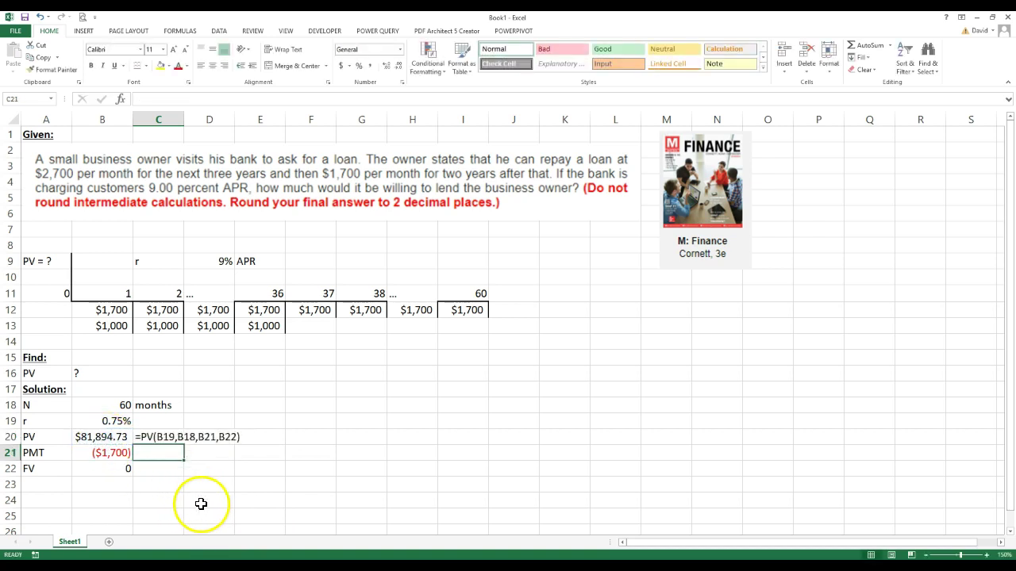
left_click(203, 500)
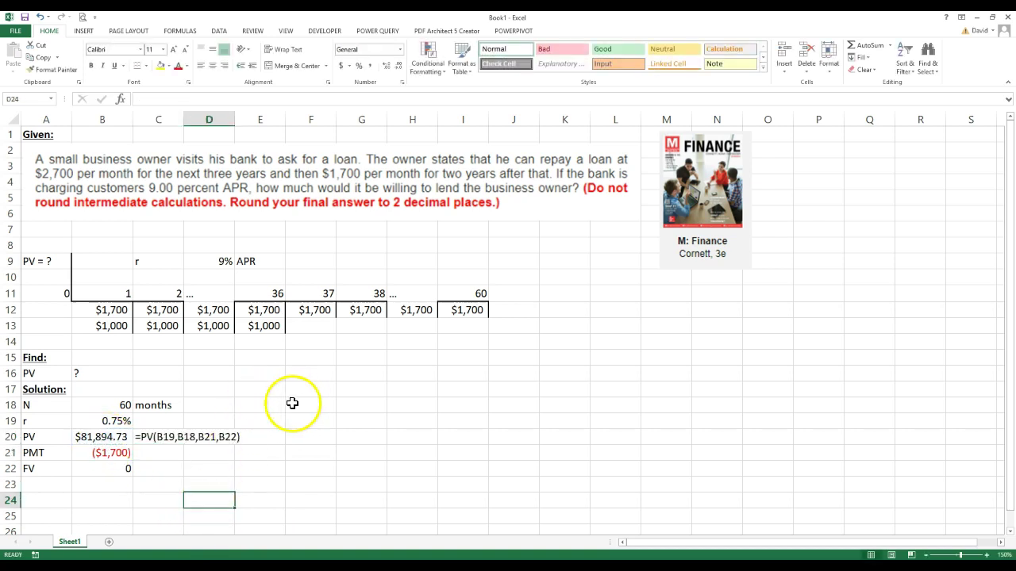
left_click_drag(47, 406, 46, 468)
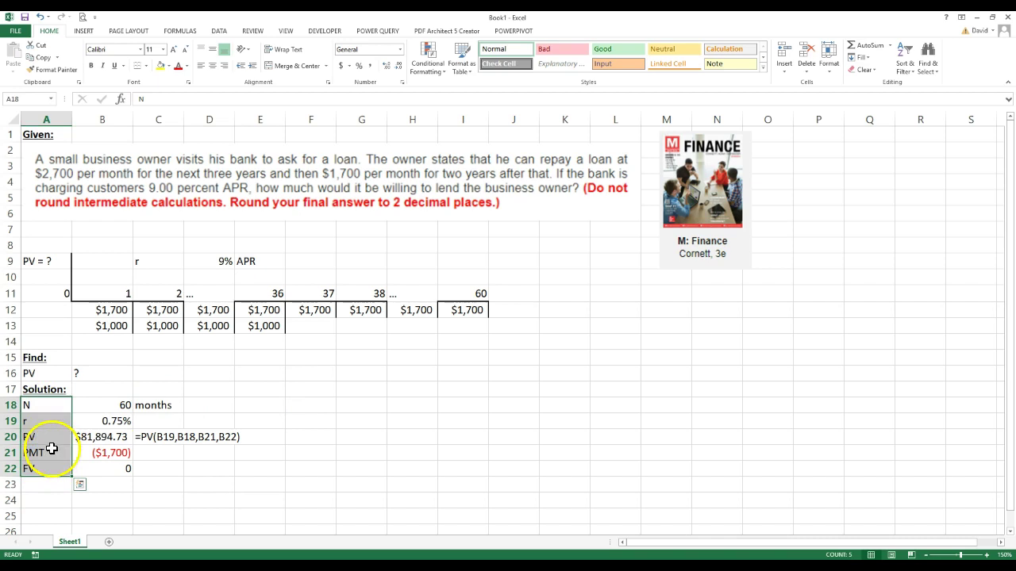
right_click(49, 433)
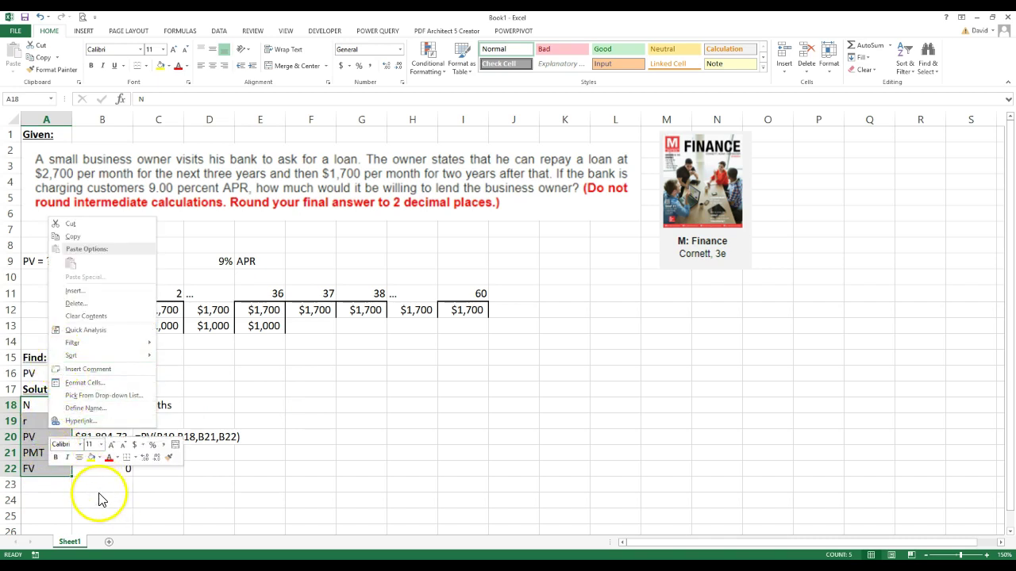
key("Escape")
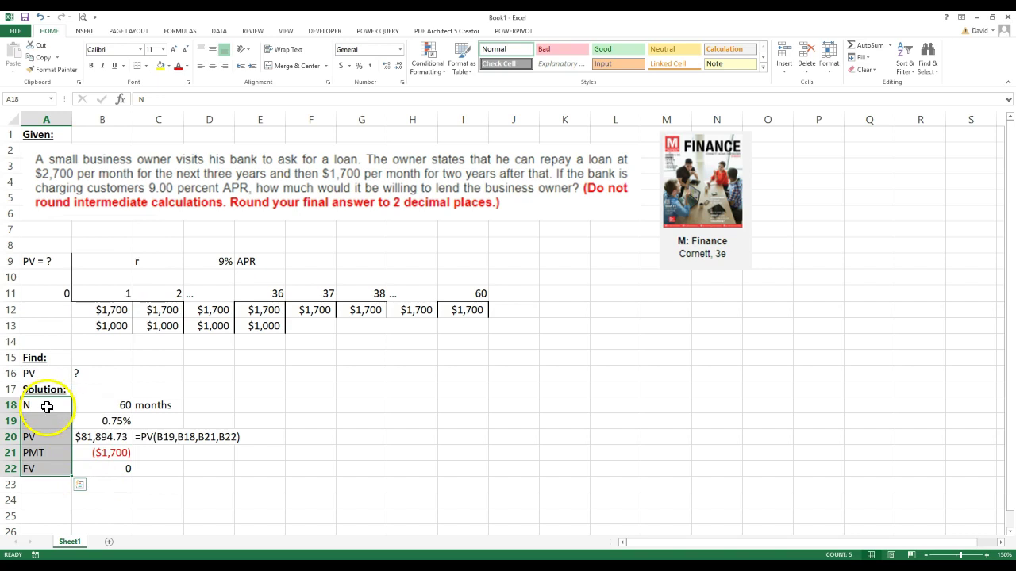
- Copy the N, r, PV, PMT and FV block in A18:C22 and paste it starting at F18
left_click_drag(47, 406, 145, 471)
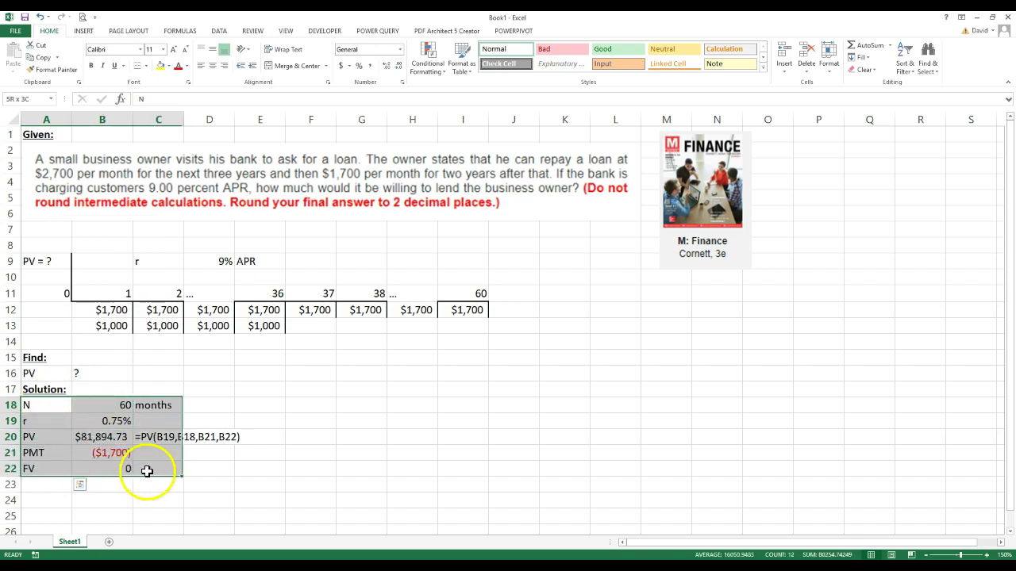
right_click(94, 404)
left_click(108, 210)
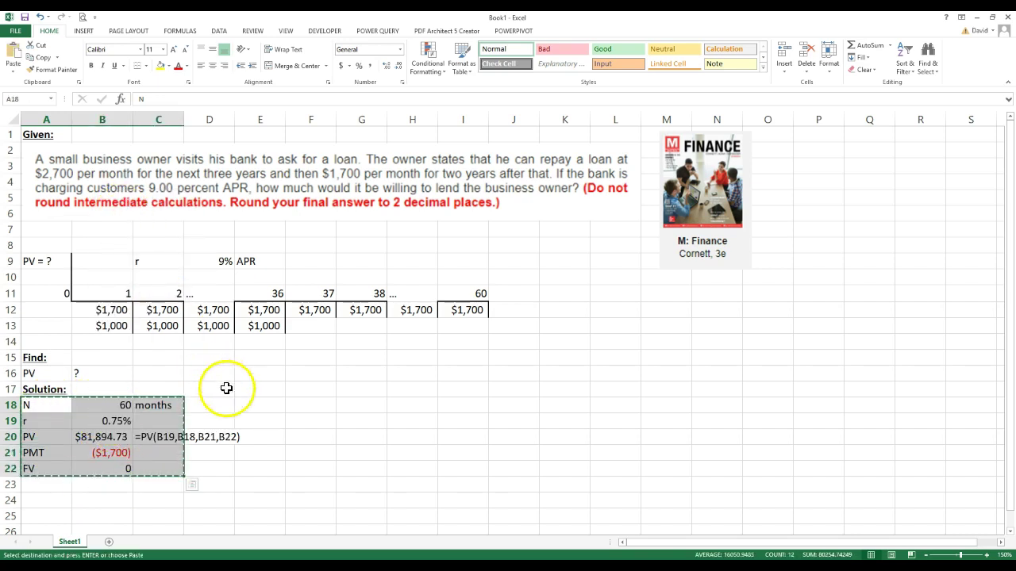
right_click(297, 402)
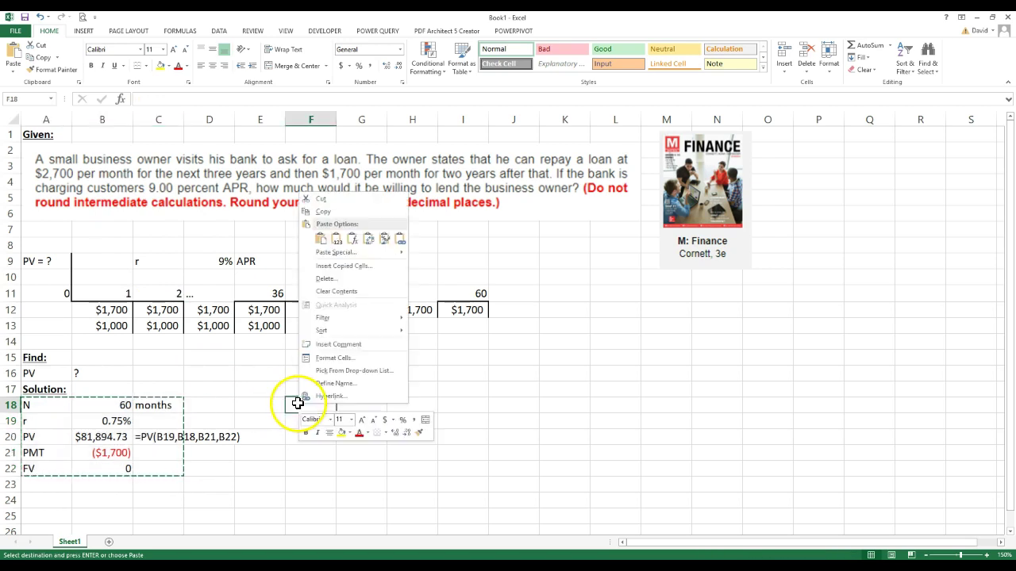
left_click(331, 238)
- Link N in G18 to month 36 in E11 and calculate the monthly rate in G19 with =D9/12
left_click(362, 405)
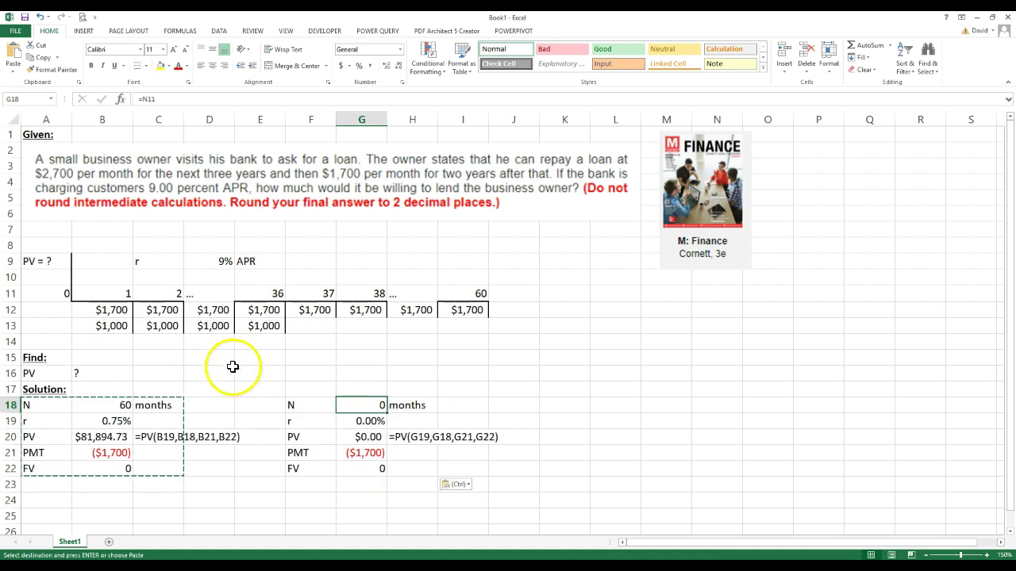
type("=")
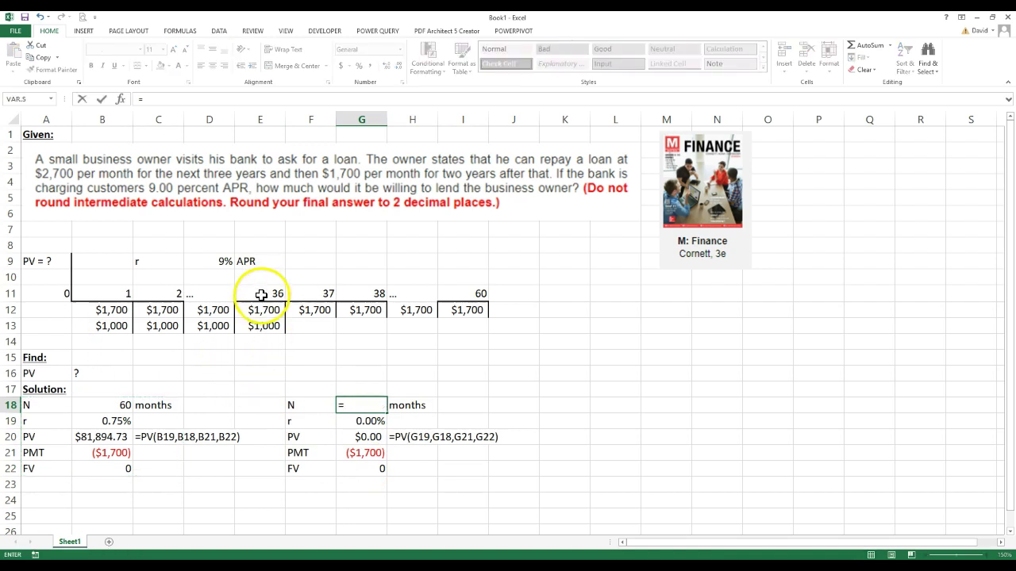
key("Return")
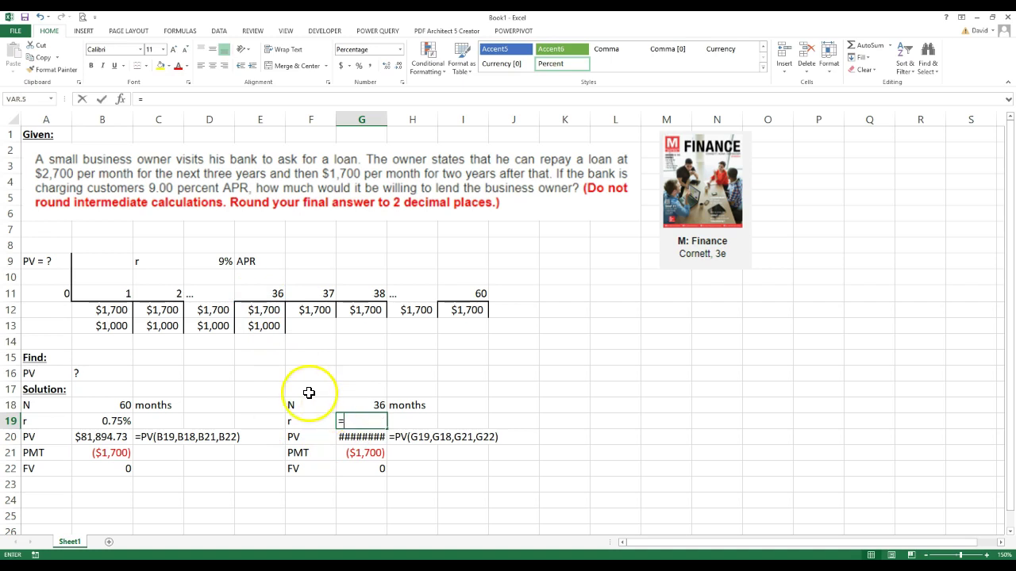
type("=")
left_click(221, 263)
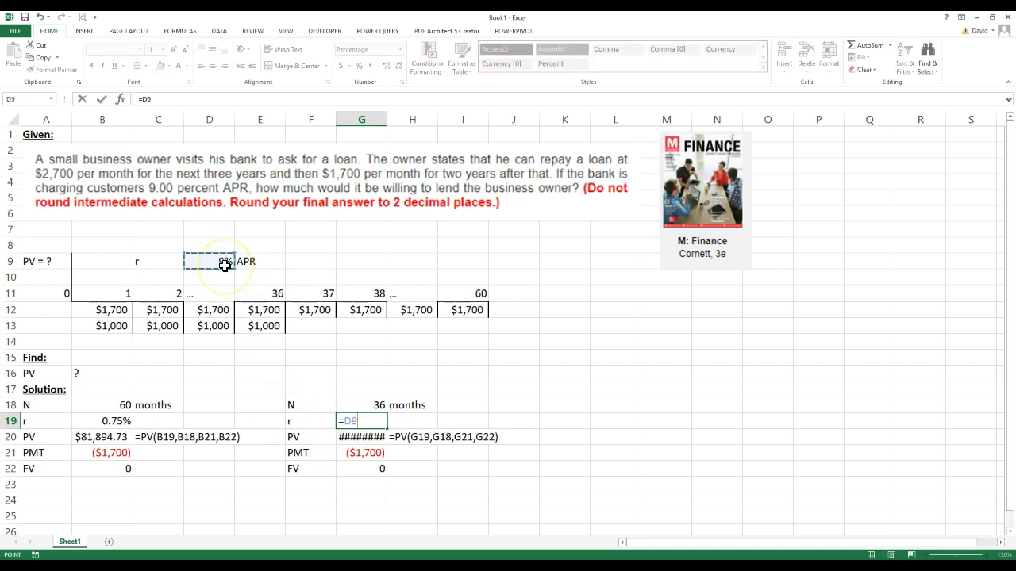
type("/12")
key("Return")
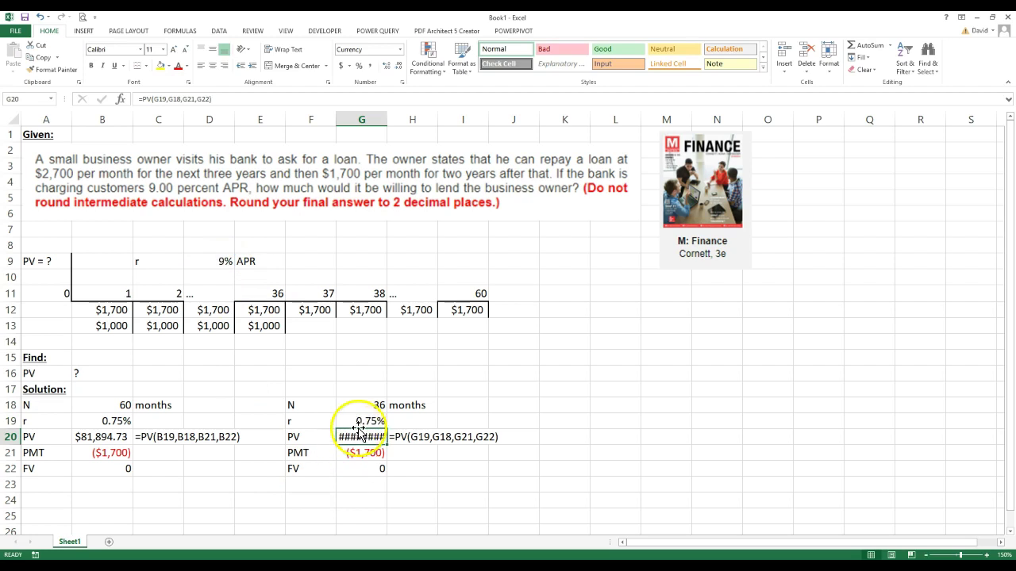
- Set the second block's PMT in G21 to the negative of the $1,000 payment with the formula =-B13
left_click(357, 459)
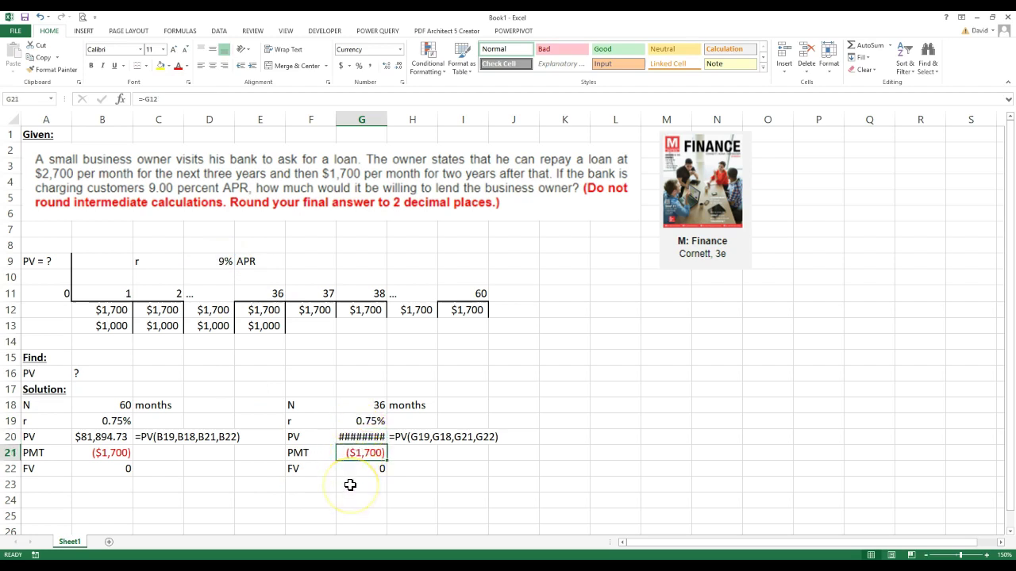
type("=-")
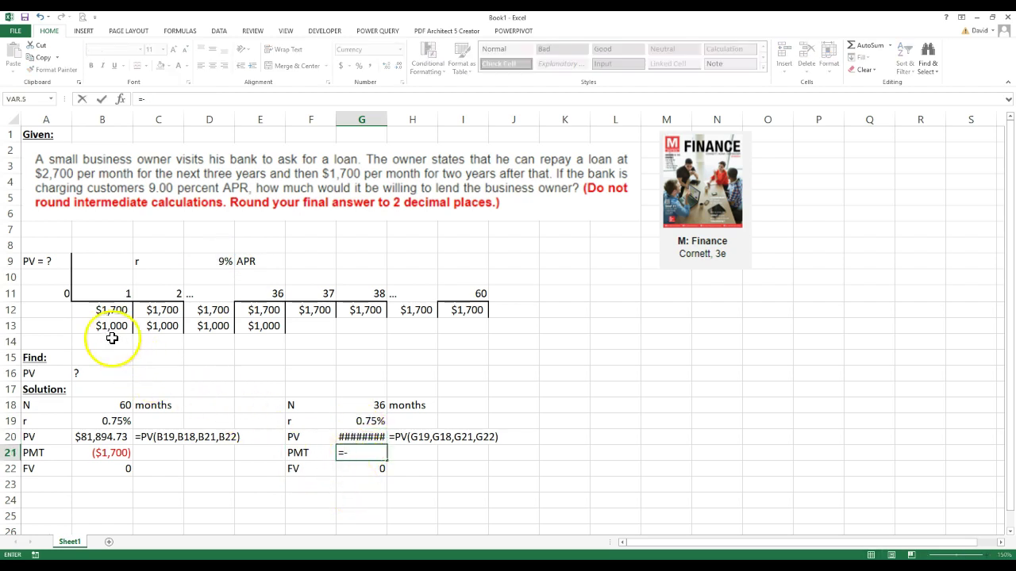
left_click(106, 326)
key("Return")
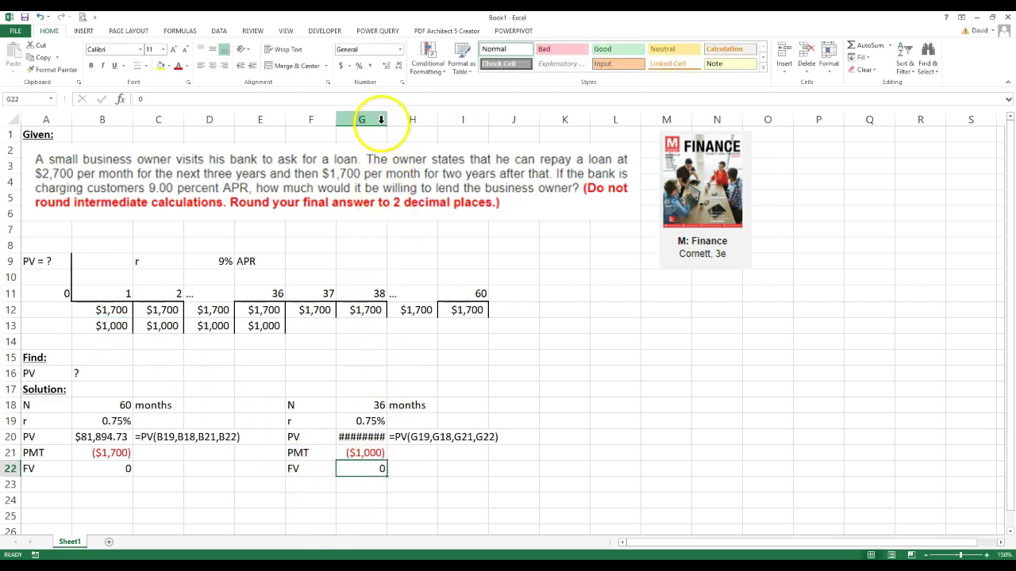
- Widen column G so the second block's present value fits, and check the PV formula's references in G20
left_click_drag(387, 119, 416, 119)
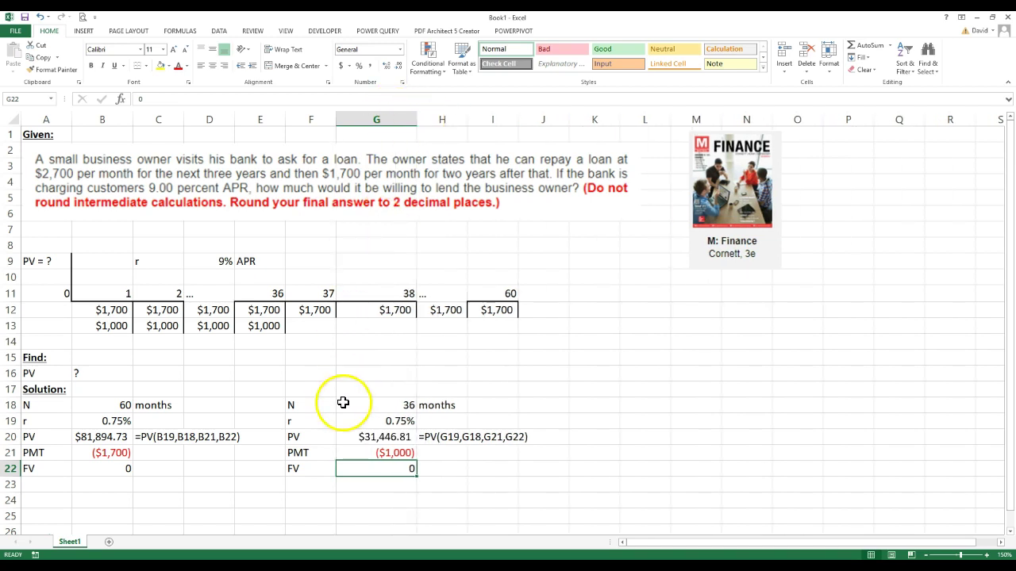
left_click(370, 438)
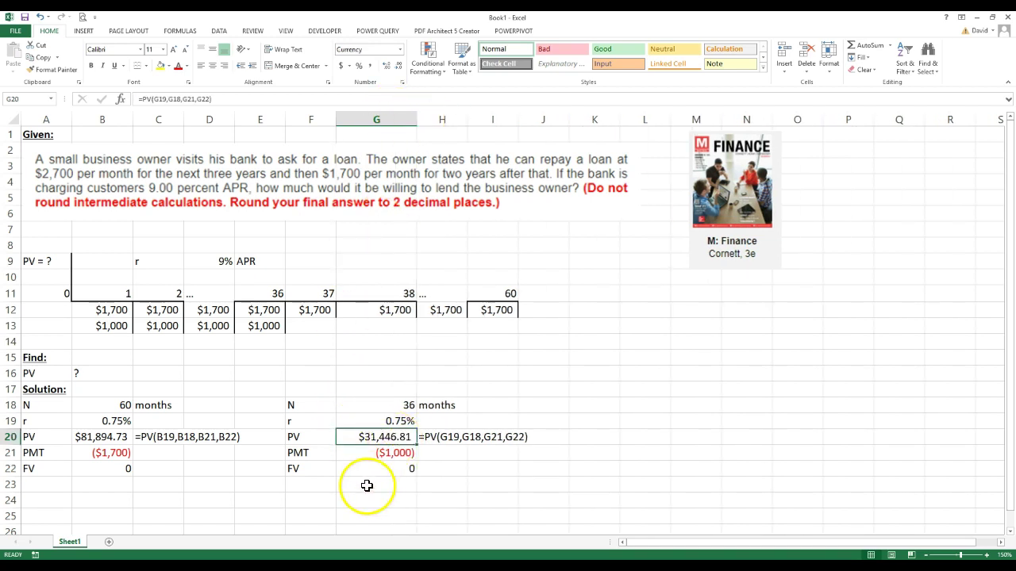
double_click(378, 437)
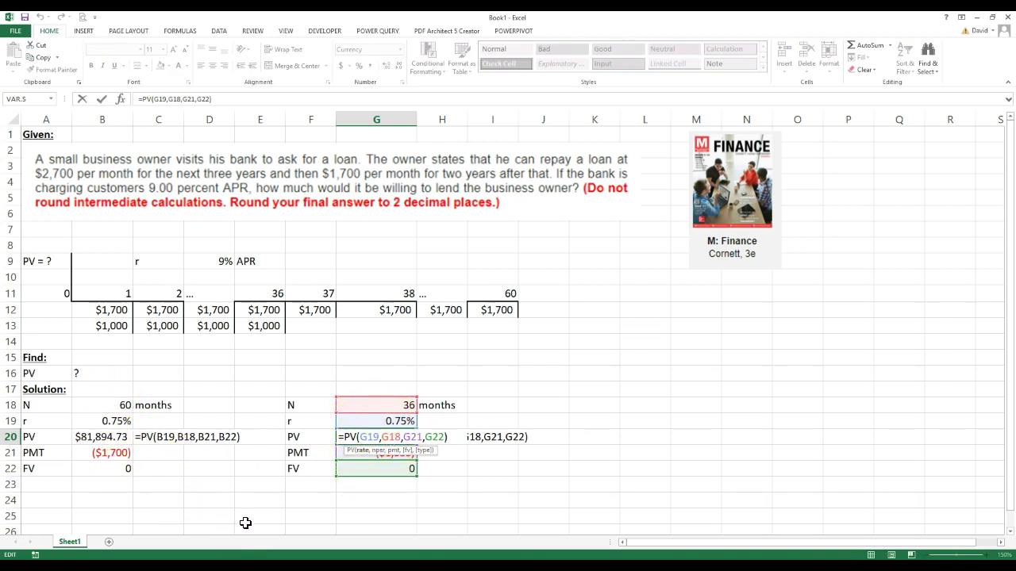
key("ctrl+Return")
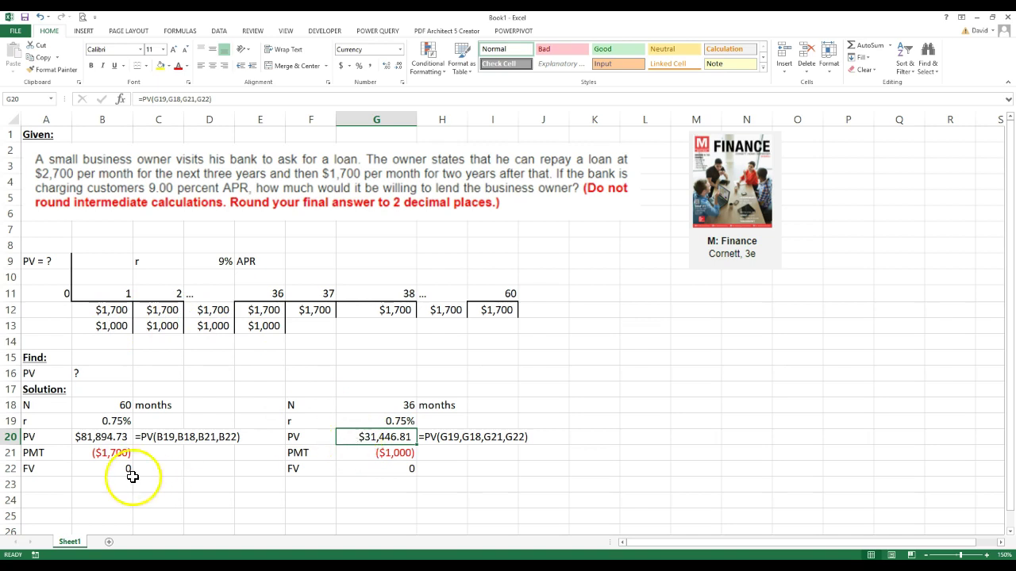
- Label A24 as PV and add the two present values in B24 with the formula =B20+G20
left_click(40, 496)
type("P")
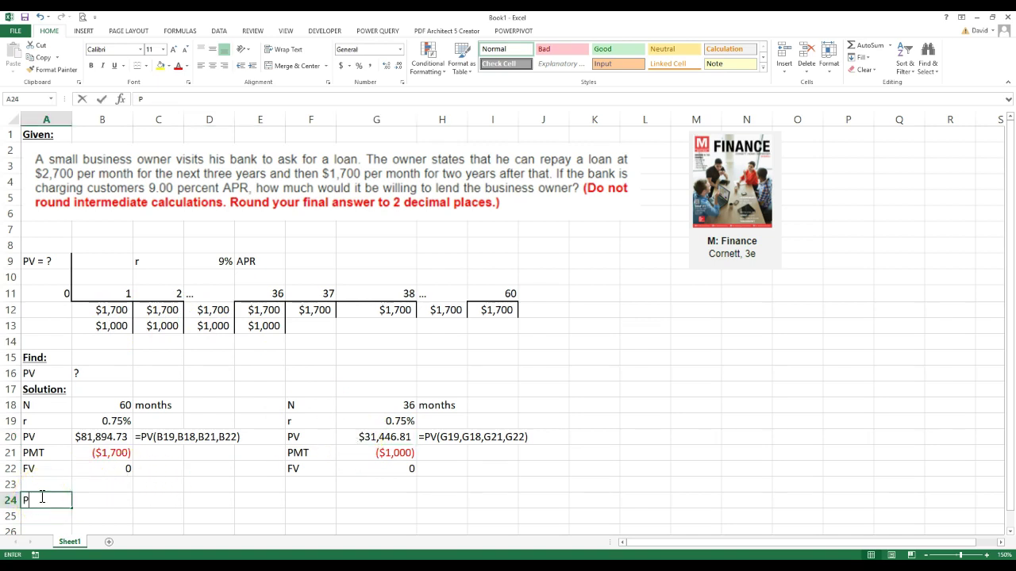
type("V")
key("Tab")
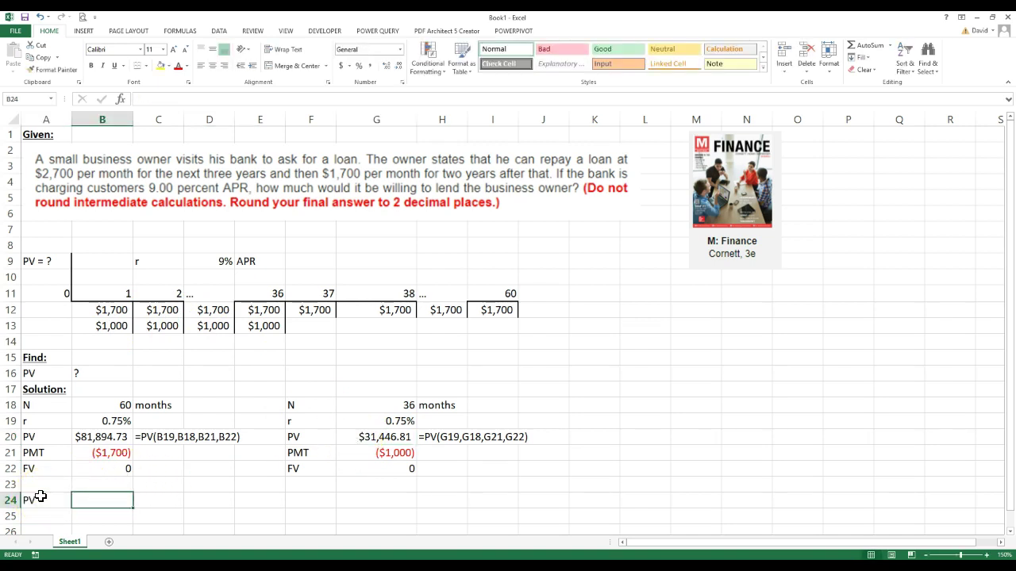
type("=")
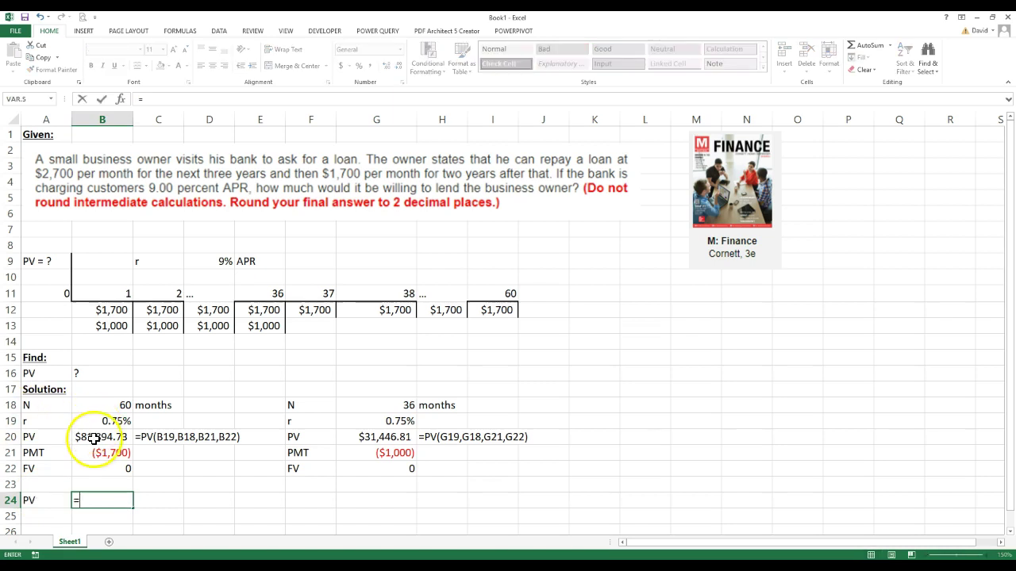
left_click(94, 438)
type("+")
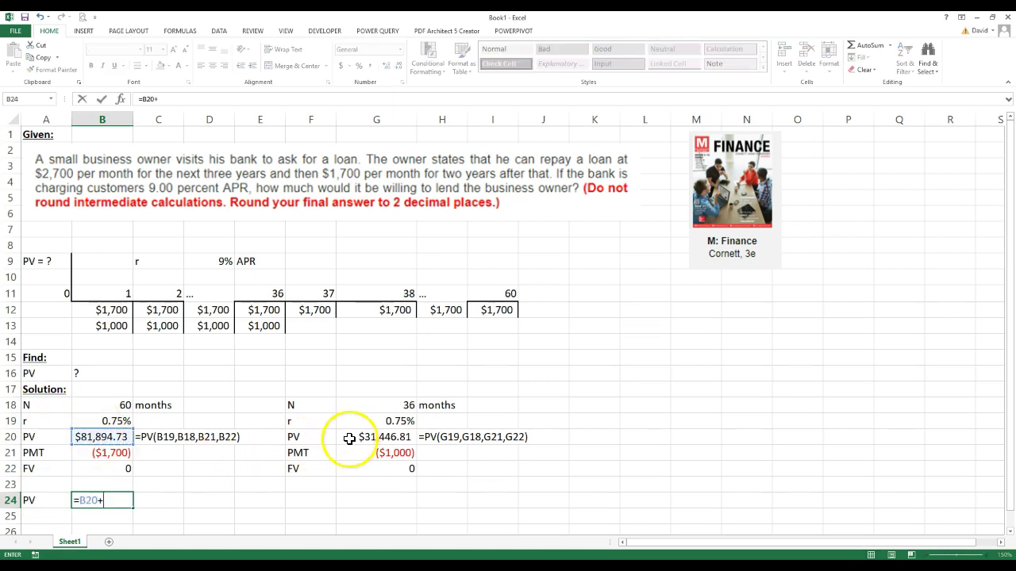
left_click(341, 438)
key("Return")
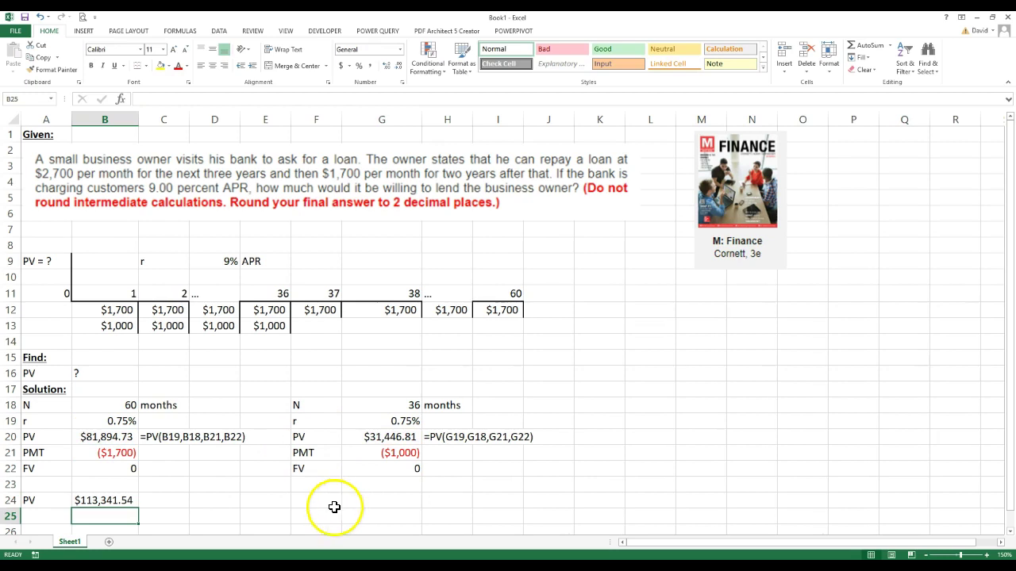
- Copy the formula-text cell C20 to C24 to show the formula behind the combined PV
left_click(153, 438)
key("ctrl+c")
left_click(163, 500)
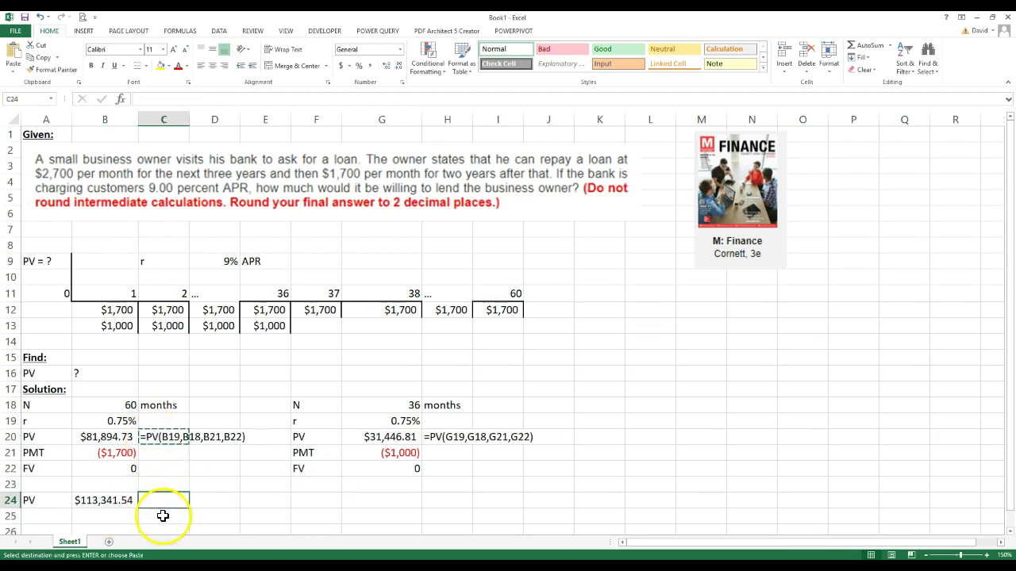
key("ctrl+v")
- Highlight the final PV label and amount in A24:B24 with yellow fill
left_click_drag(48, 500, 81, 500)
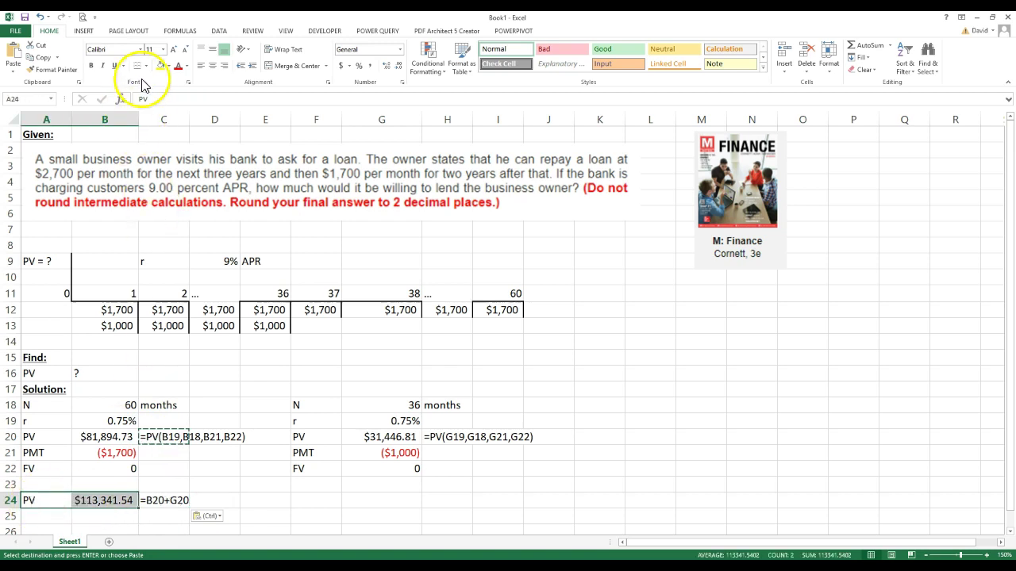
left_click(160, 65)
left_click(245, 484)
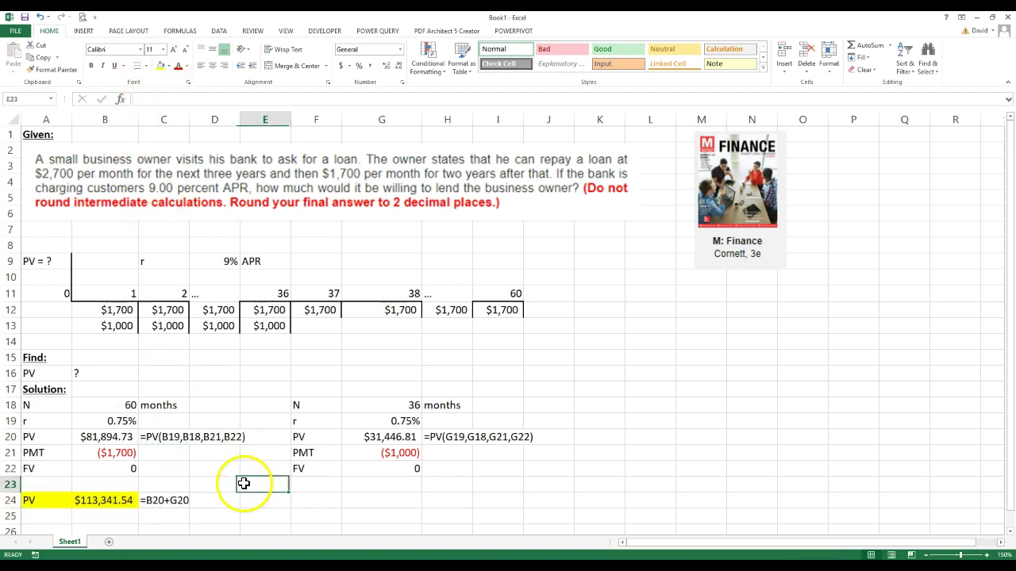
left_click(317, 500)
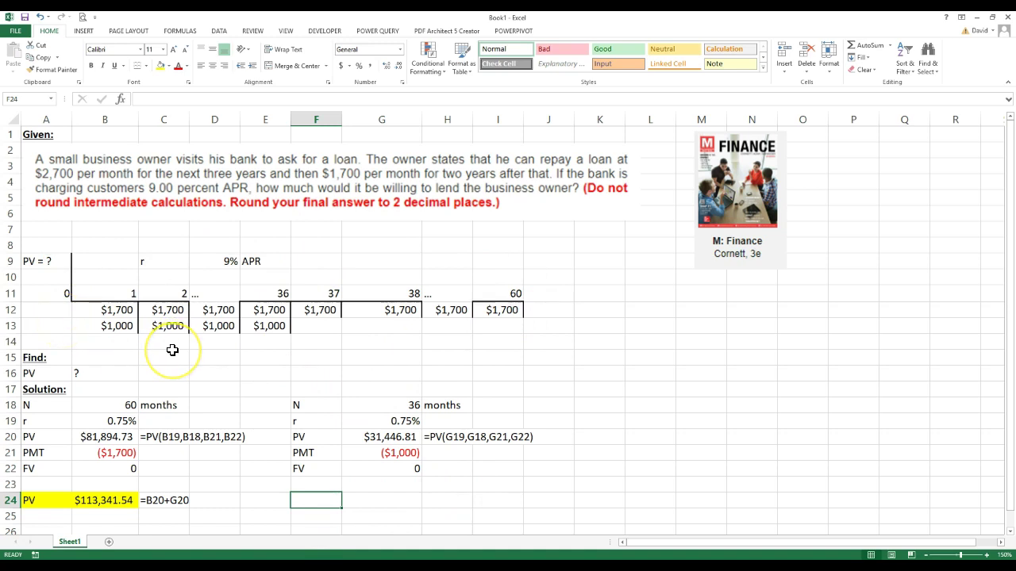
- Review how the payments split into the $1,700 stream in B12:I12 and the $1,000 stream in B13:E13
left_click_drag(110, 310, 503, 305)
left_click_drag(112, 326, 267, 325)
left_click_drag(90, 306, 501, 315)
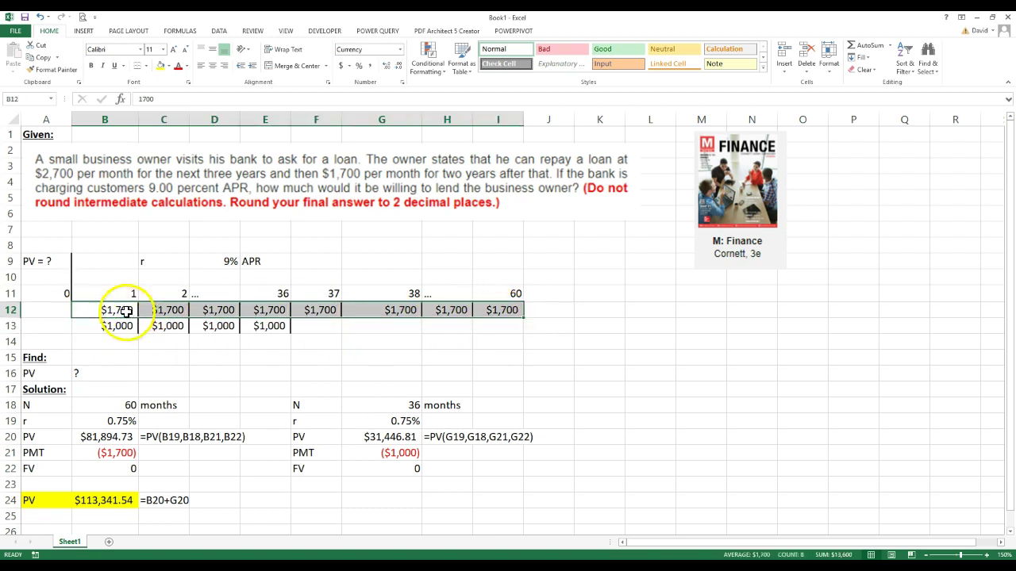
left_click_drag(118, 310, 218, 330)
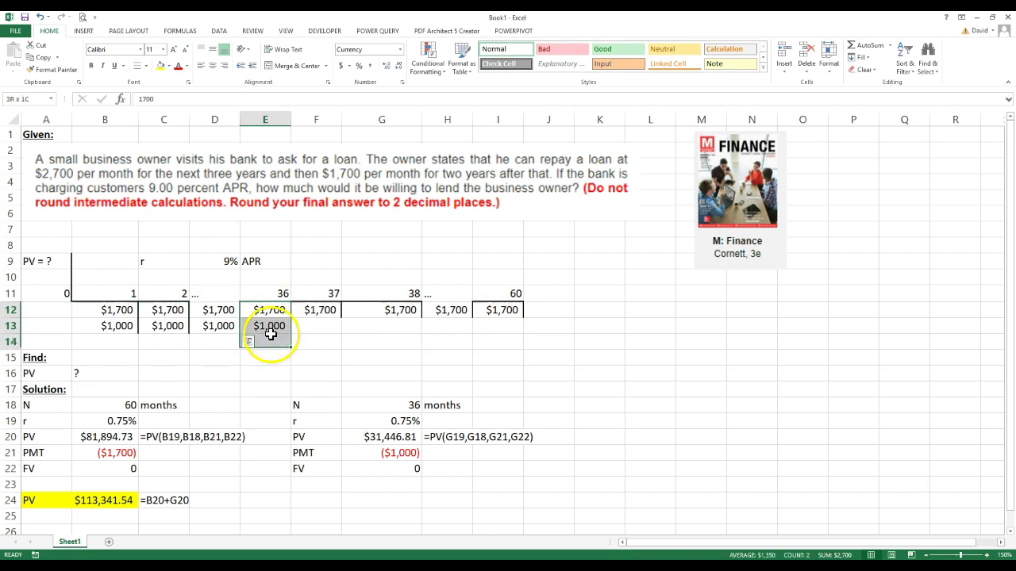
left_click_drag(127, 310, 503, 311)
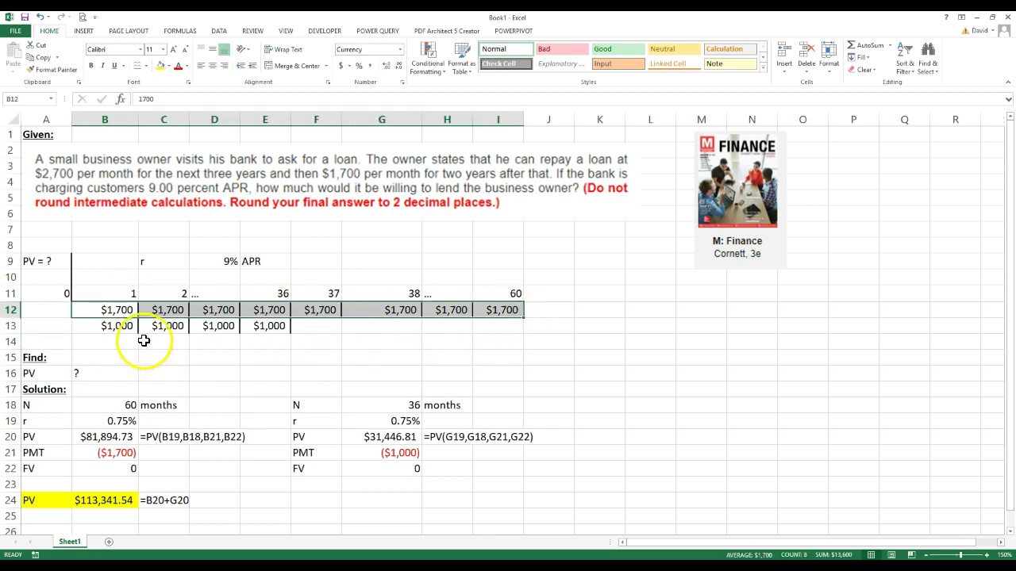
left_click_drag(119, 325, 266, 325)
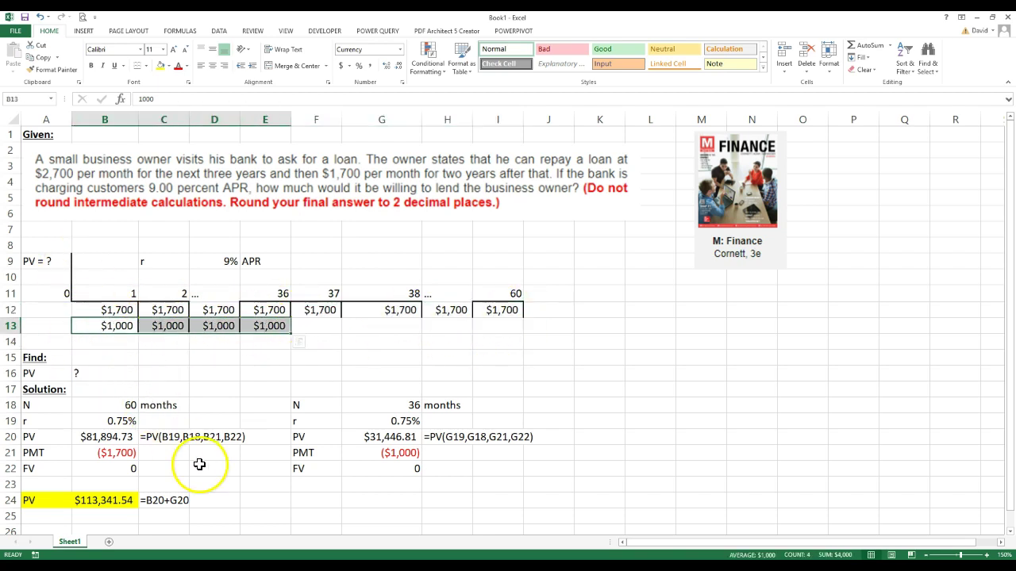